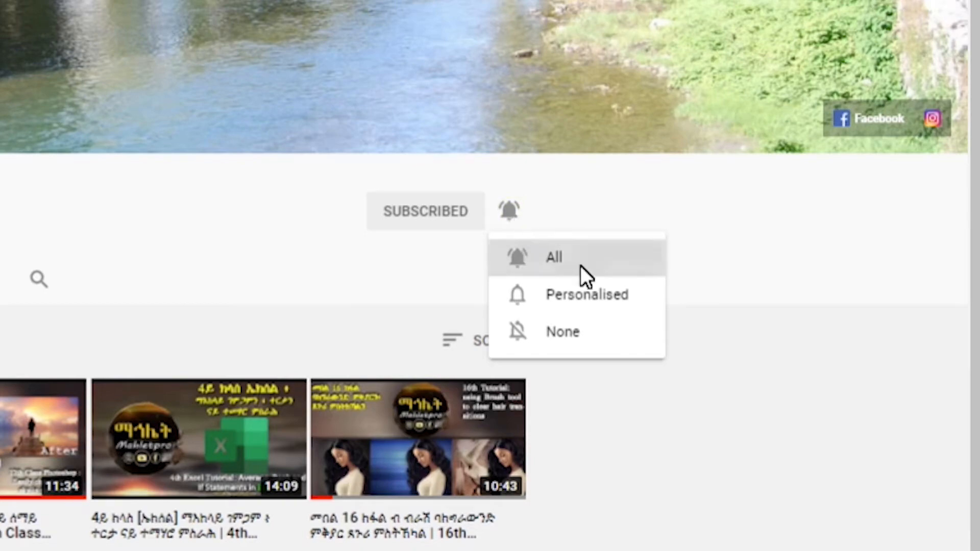
# Set the Mahletpro channel's notifications to All and show its created playlists
pyautogui.click(564, 261)
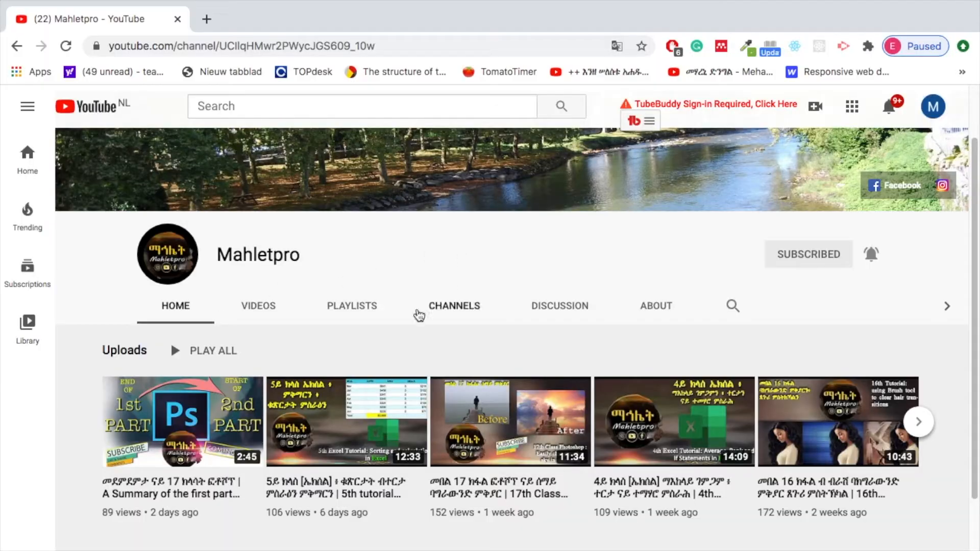
pyautogui.click(353, 306)
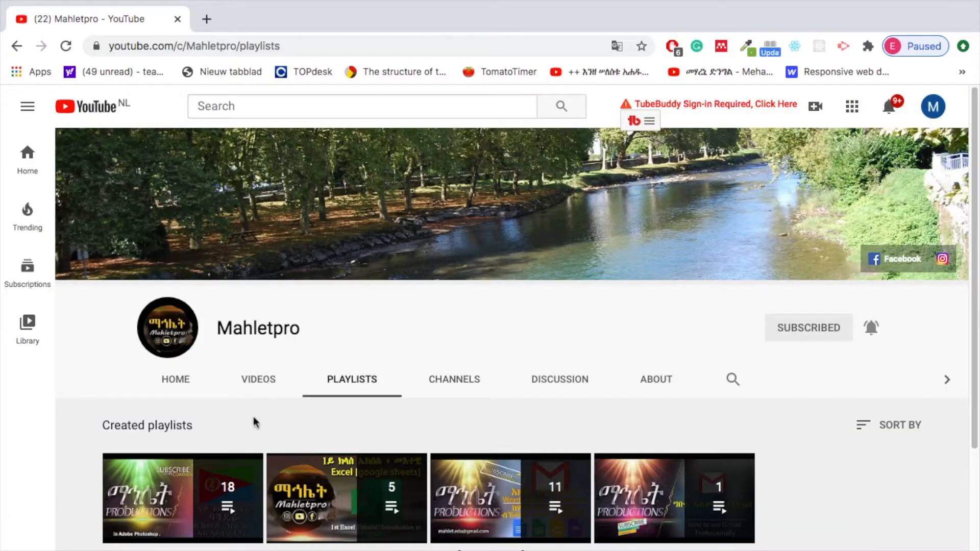
pyautogui.scroll(-2, 80, 429)
pyautogui.scroll(-1, 79, 429)
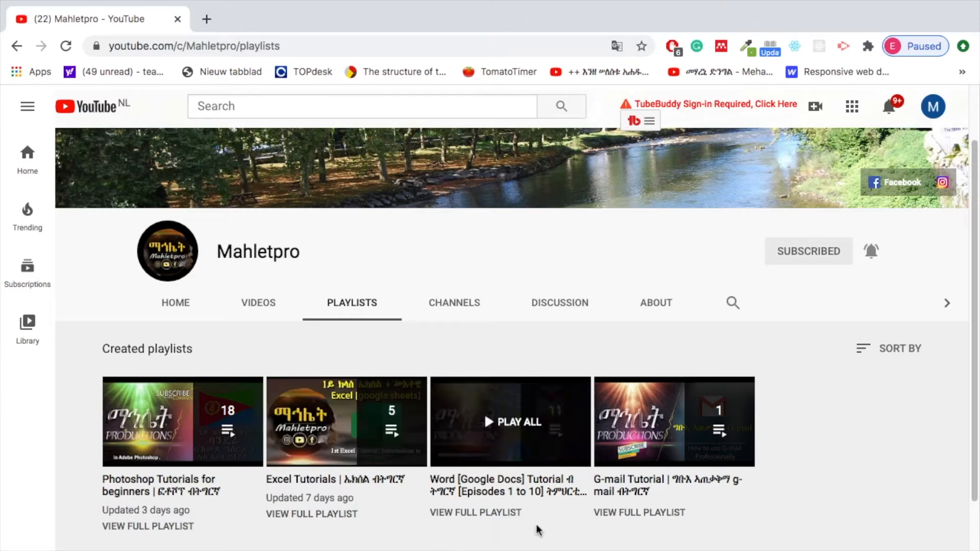
# In the 8th Class Excel spreadsheet, fill the rank formula down to G7, and format A1:G7 as bold with alternating colors
pyautogui.moveTo(576, 218); pyautogui.dragTo(598, 293)
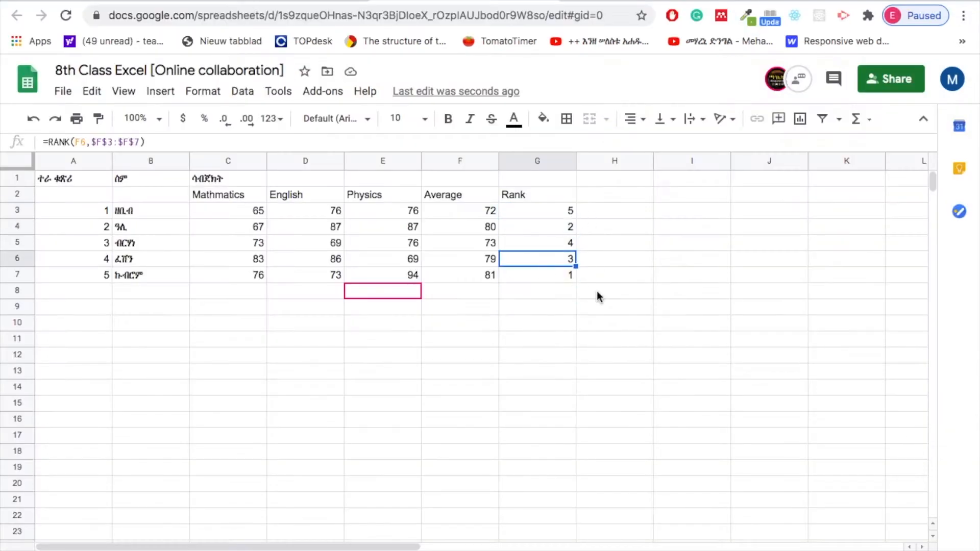
pyautogui.moveTo(73, 178); pyautogui.dragTo(537, 279)
pyautogui.click(449, 118)
pyautogui.click(203, 92)
pyautogui.click(234, 485)
pyautogui.click(869, 337)
pyautogui.click(915, 125)
pyautogui.click(383, 343)
# Merge the subject heading cells C1:E1 and center the heading horizontally
pyautogui.moveTo(228, 179); pyautogui.dragTo(357, 178)
pyautogui.click(203, 91)
pyautogui.click(439, 344)
pyautogui.click(634, 118)
pyautogui.click(656, 142)
pyautogui.click(305, 328)
pyautogui.click(382, 359)
pyautogui.click(221, 315)
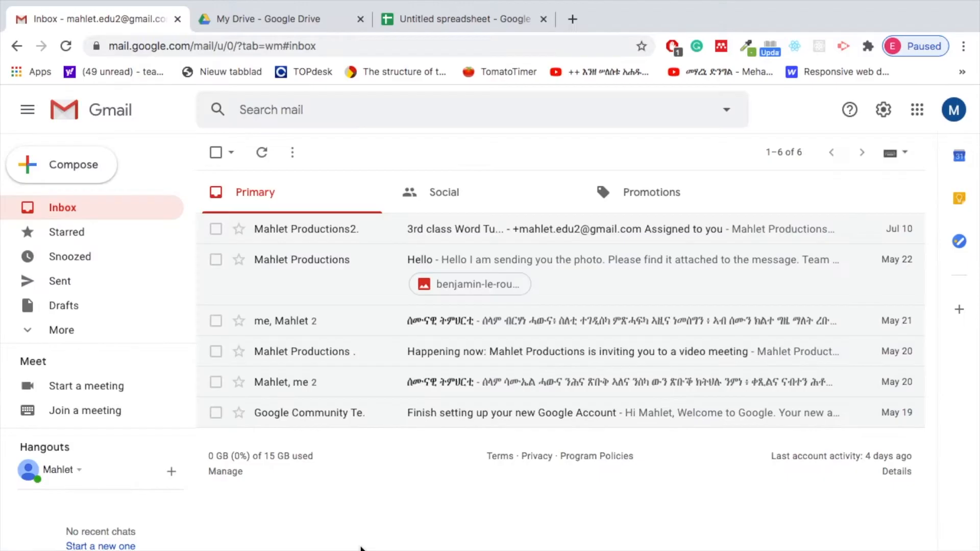
# Switch from Gmail to Google Drive and open the Excel Tutorial folder
pyautogui.click(918, 109)
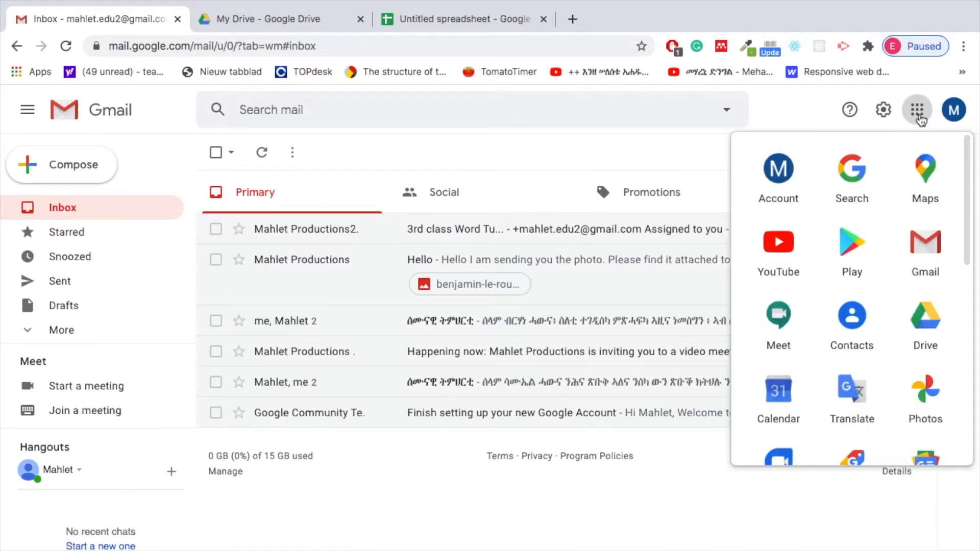
pyautogui.click(935, 337)
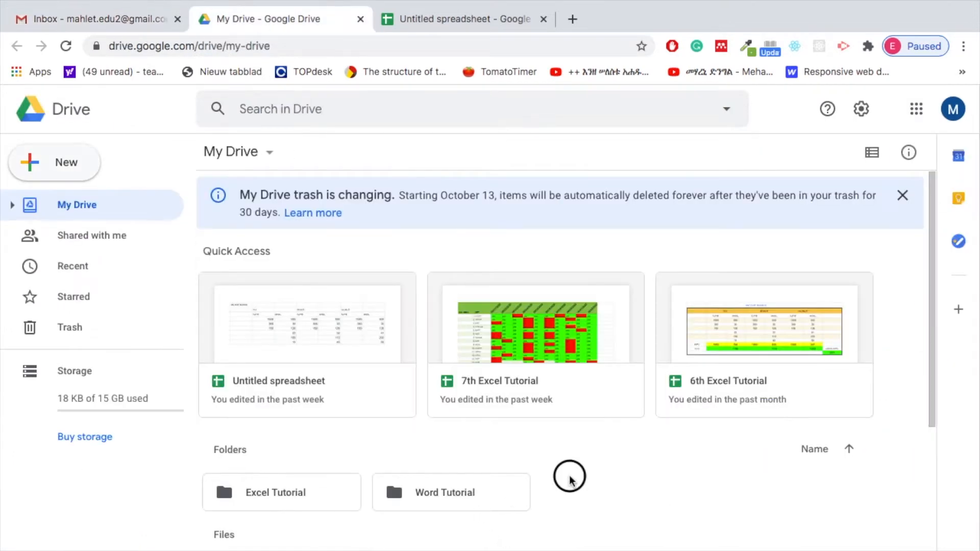
pyautogui.scroll(-3, 570, 477)
pyautogui.scroll(1, 572, 480)
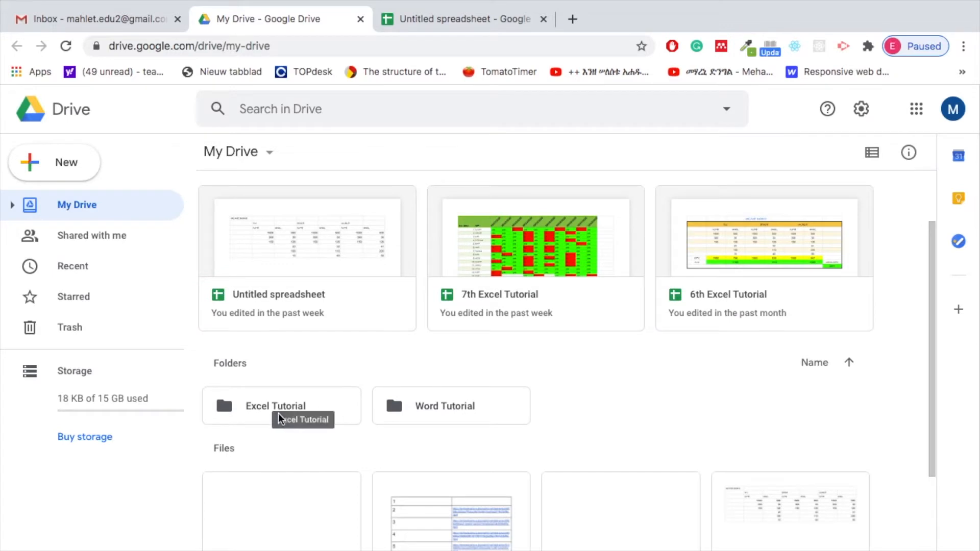
pyautogui.doubleClick(334, 404)
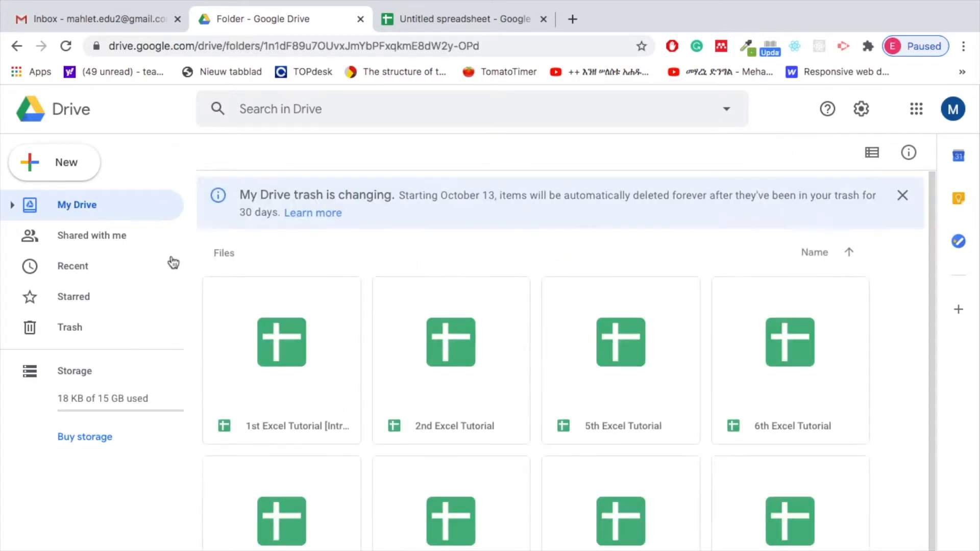
# Create a blank Google Sheets spreadsheet in the Excel Tutorial folder
pyautogui.click(66, 163)
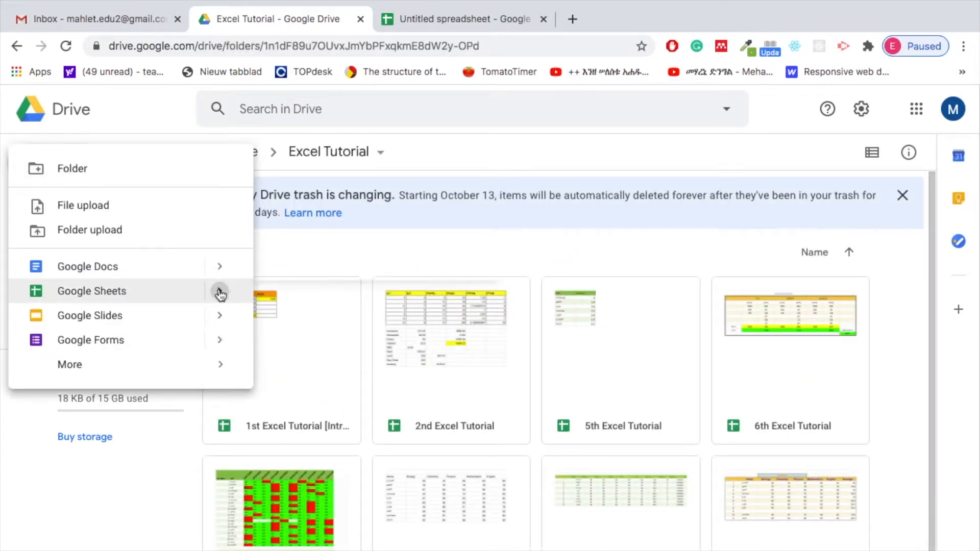
pyautogui.moveTo(217, 289)
pyautogui.click(313, 305)
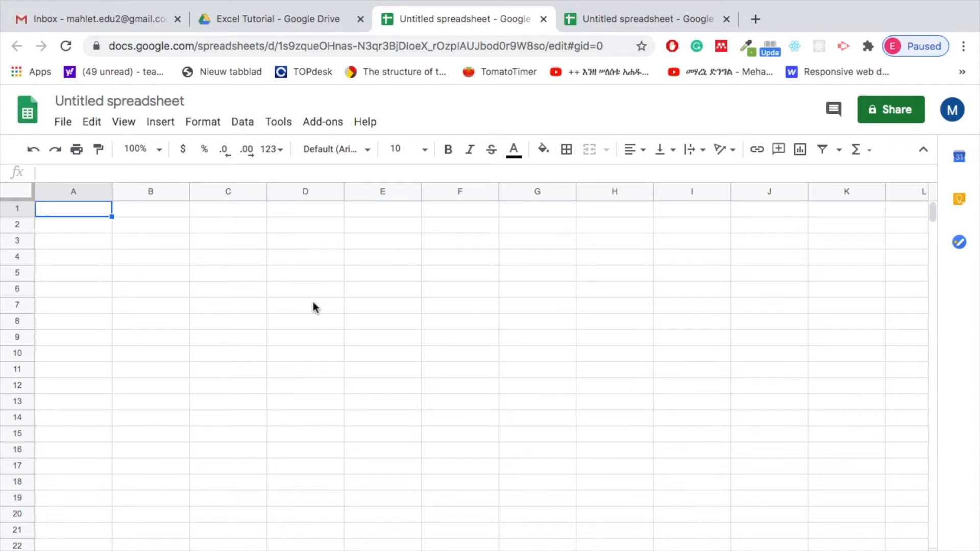
# Rename the untitled spreadsheet as 8th Class Excel
pyautogui.click(102, 100)
pyautogui.press('BackSpace')
pyautogui.write('8th Class Excel')
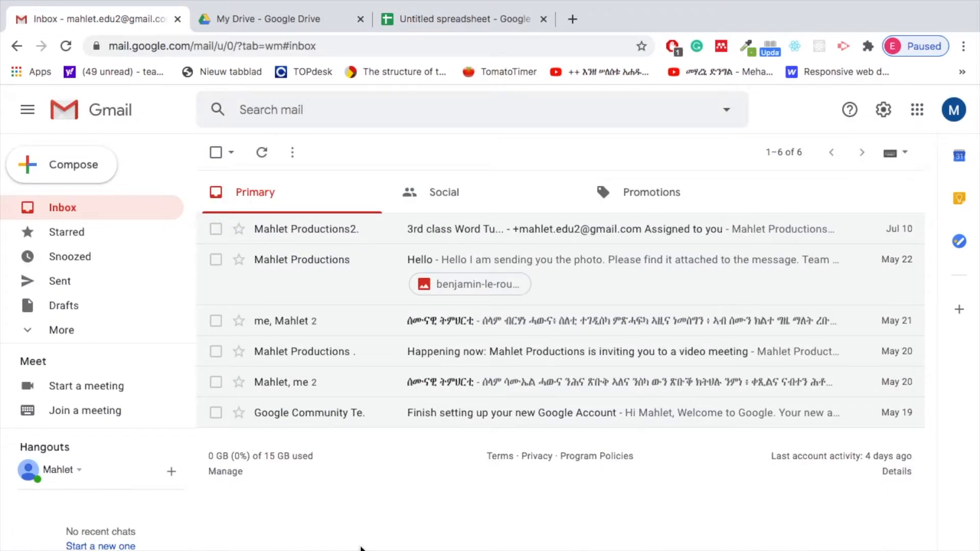
# Go from the Gmail inbox to Google Drive and open the Excel Tutorial folder
pyautogui.click(919, 116)
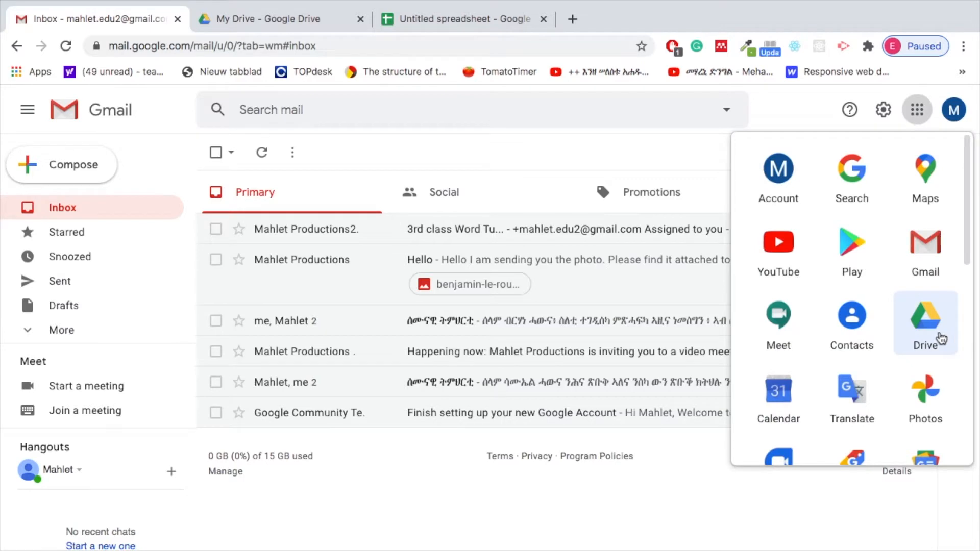
pyautogui.click(262, 19)
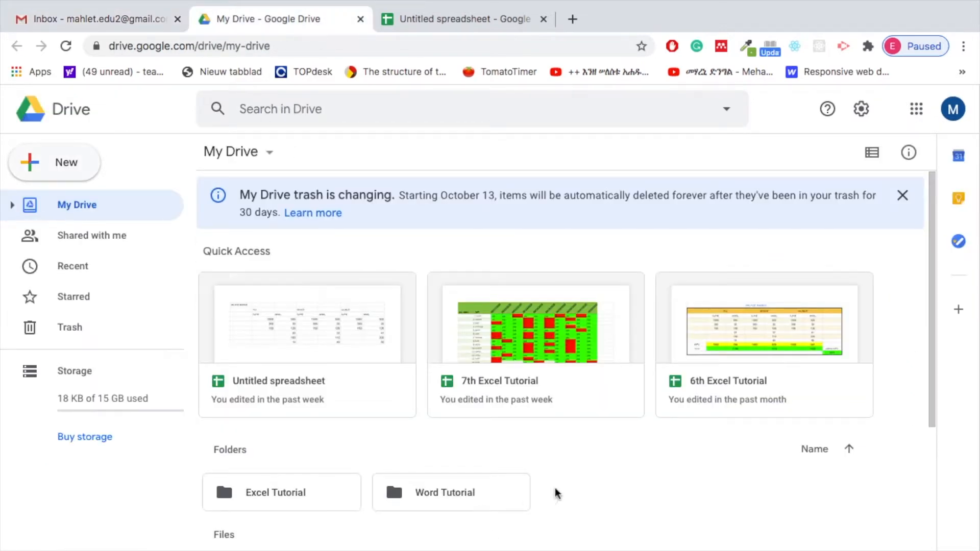
pyautogui.scroll(-3, 572, 479)
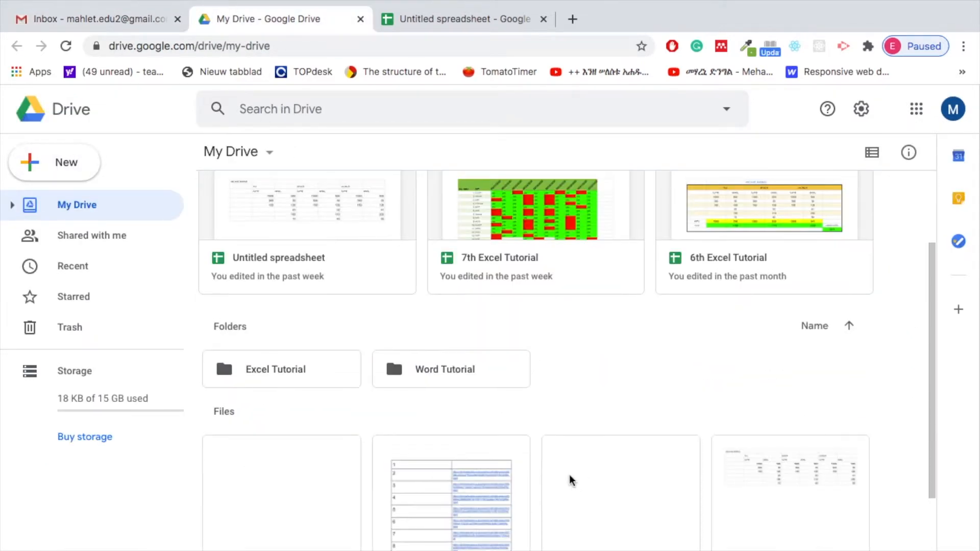
pyautogui.scroll(1, 570, 479)
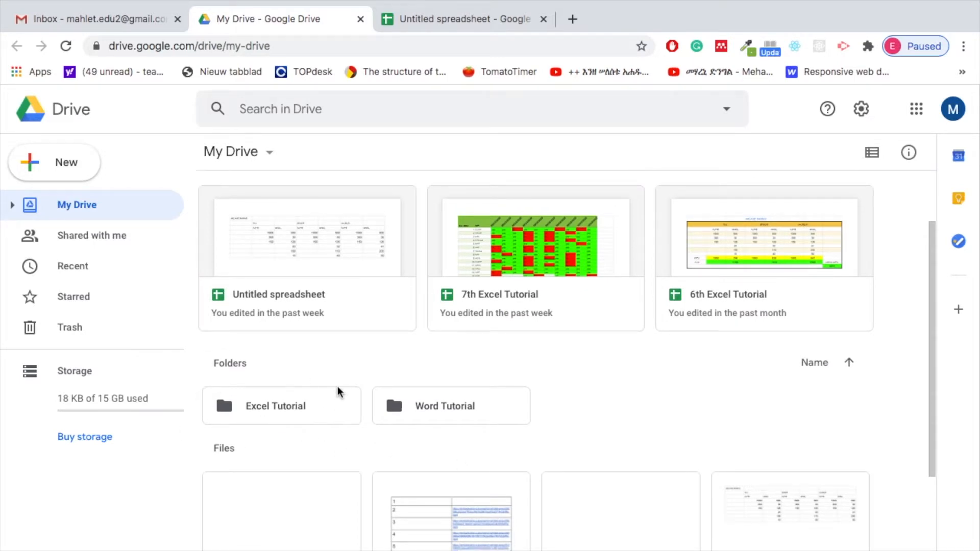
pyautogui.doubleClick(335, 407)
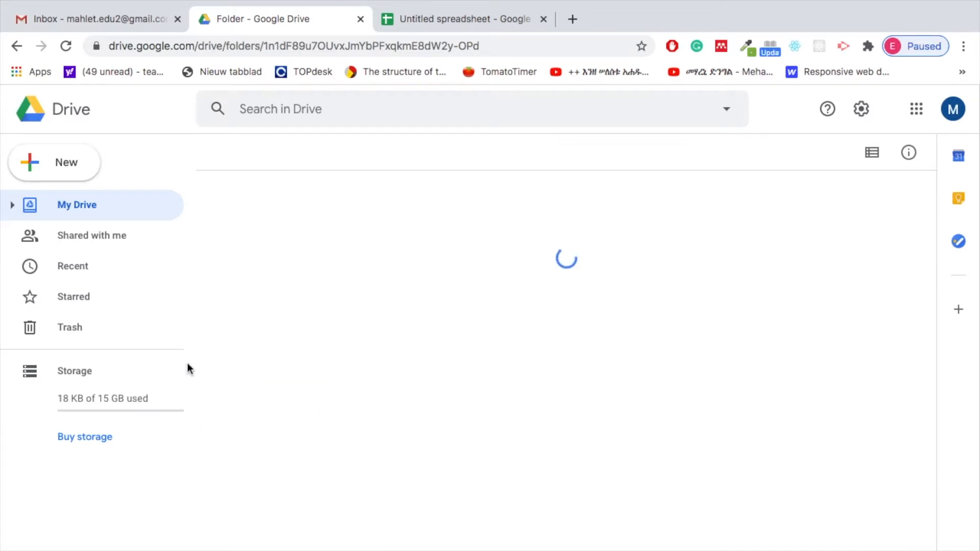
# Create a new blank Google Sheets spreadsheet inside the Excel Tutorial folder
pyautogui.click(65, 162)
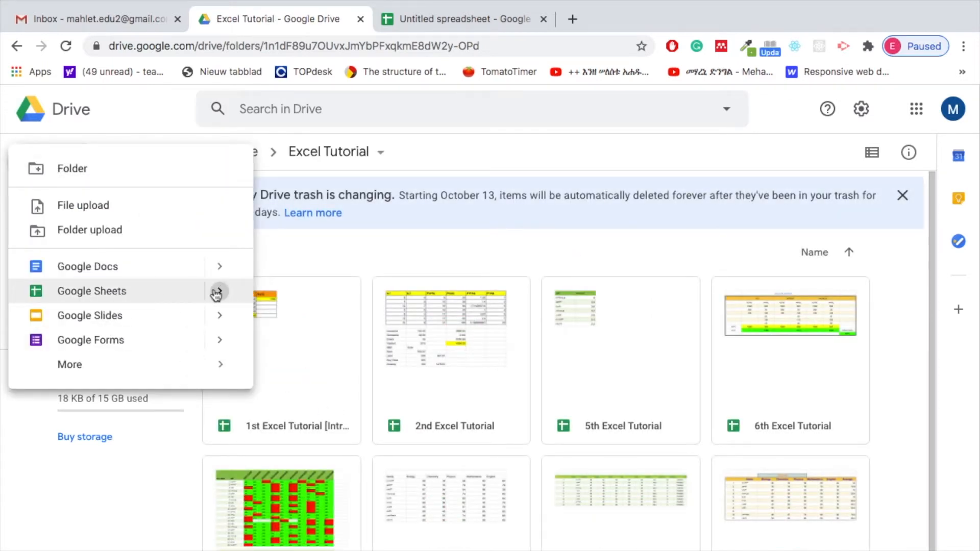
pyautogui.moveTo(217, 295)
pyautogui.click(306, 303)
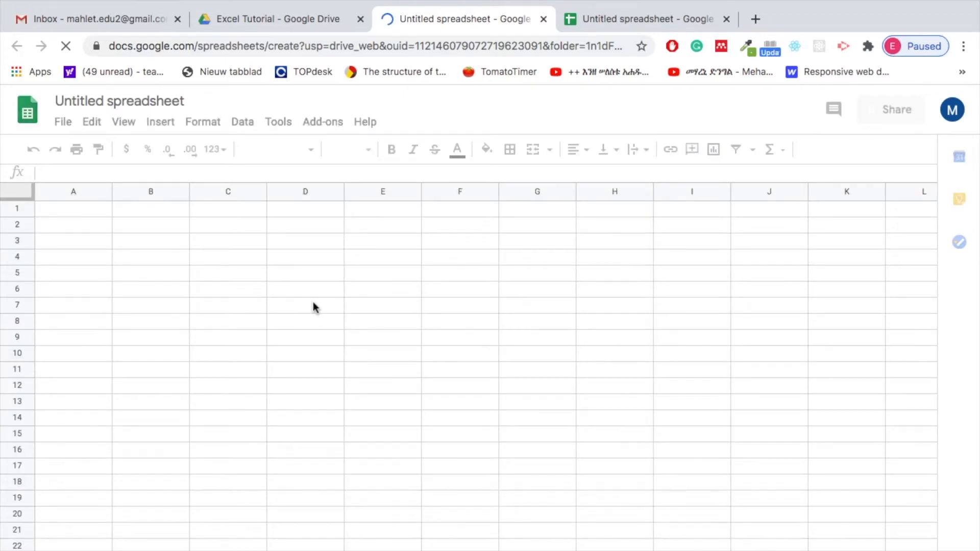
# Name the new spreadsheet "8th Class Excel [Online collaboration]"
pyautogui.write('8t')
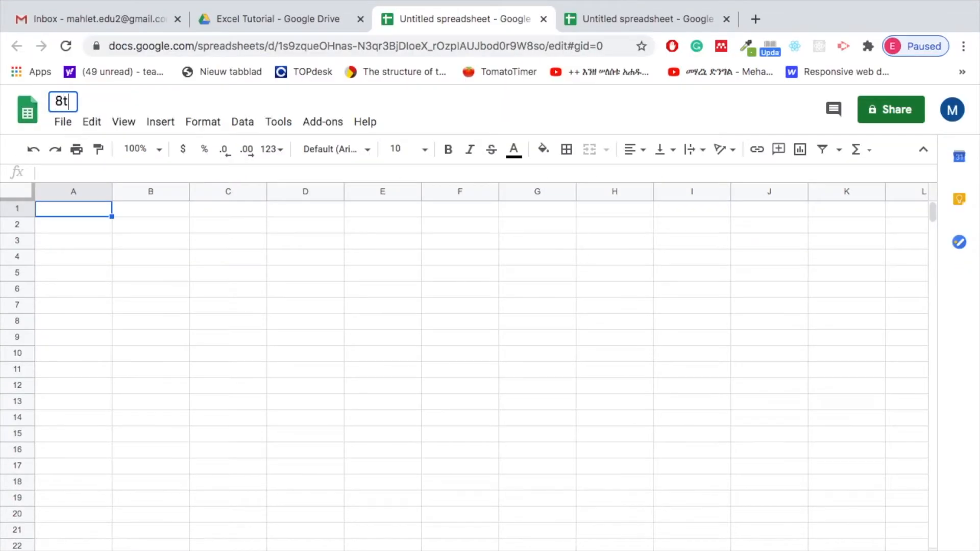
pyautogui.write('h Class')
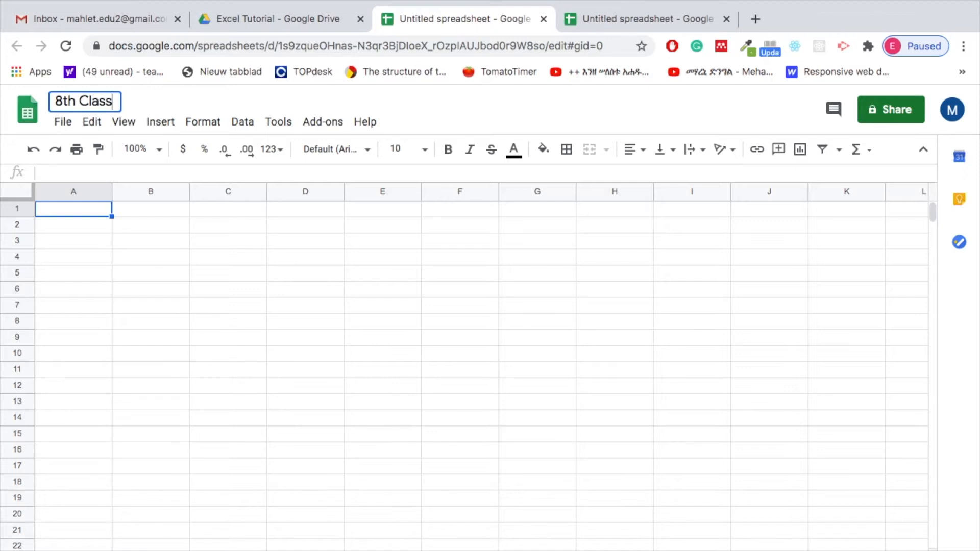
pyautogui.write(' Excel')
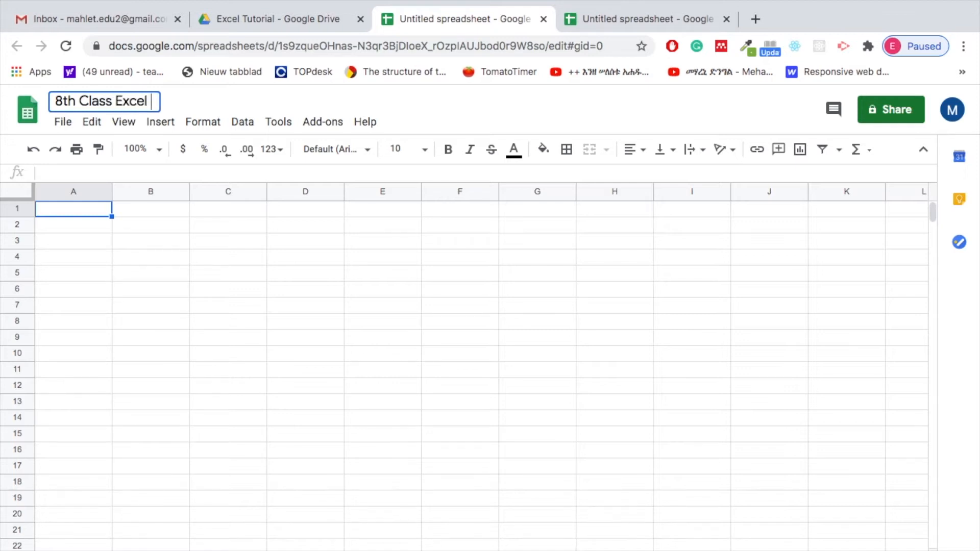
pyautogui.write(' [Onli')
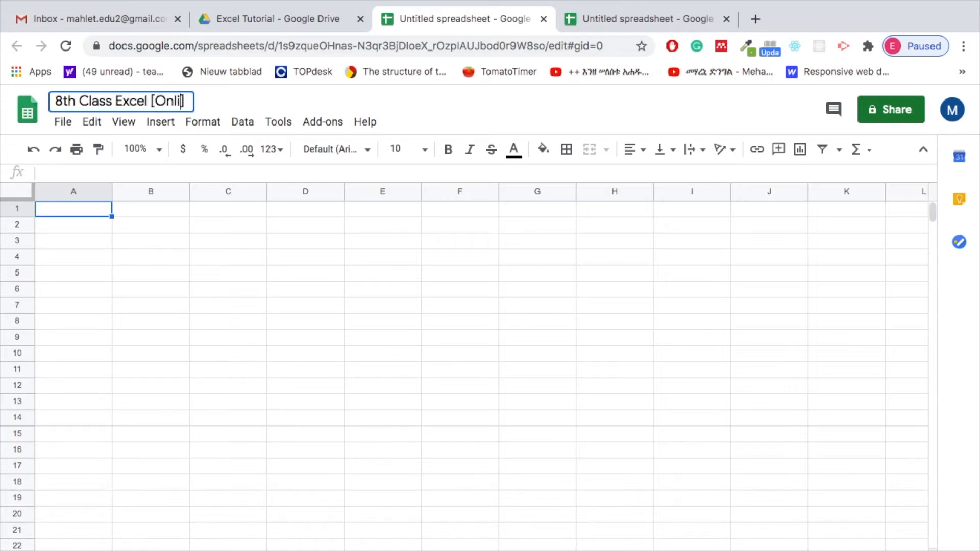
pyautogui.write('ne collab')
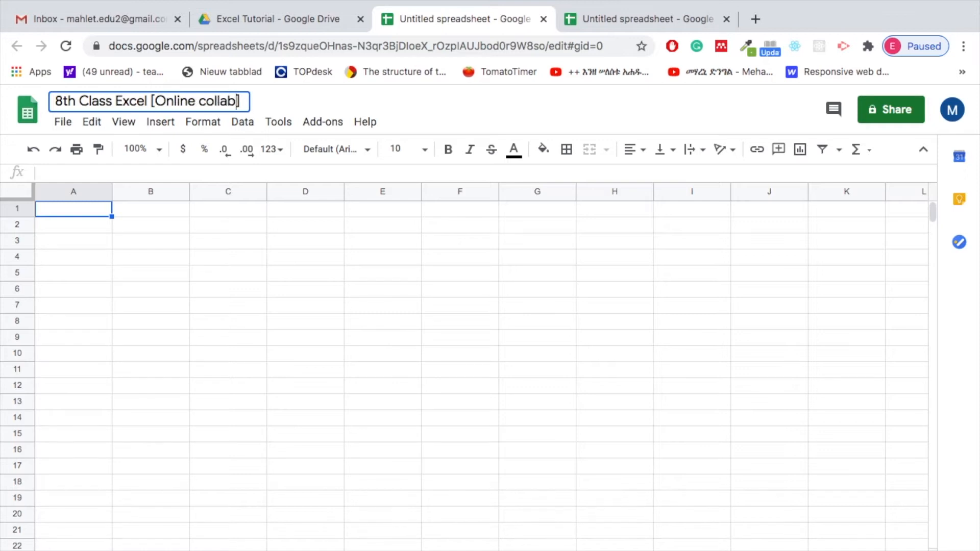
pyautogui.write('oration')
pyautogui.press('End')
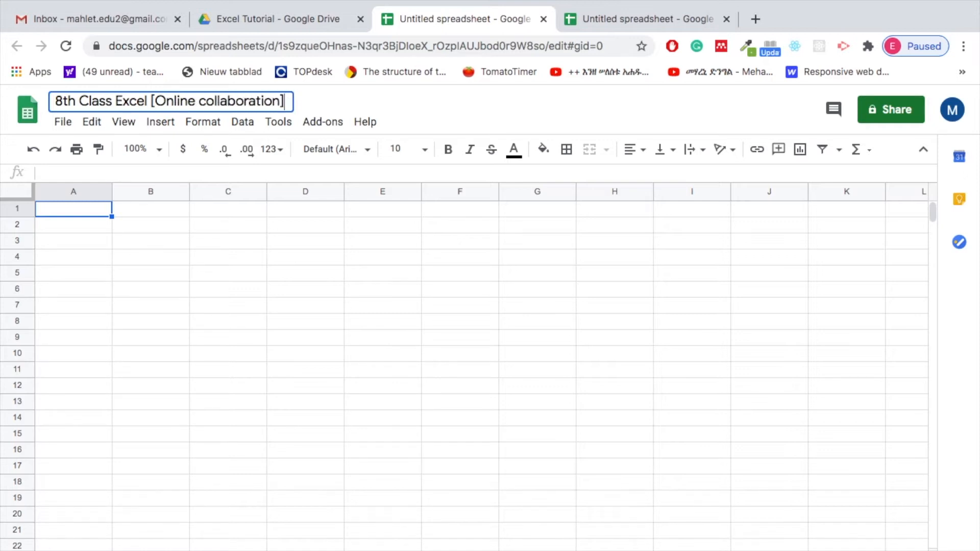
pyautogui.click(185, 289)
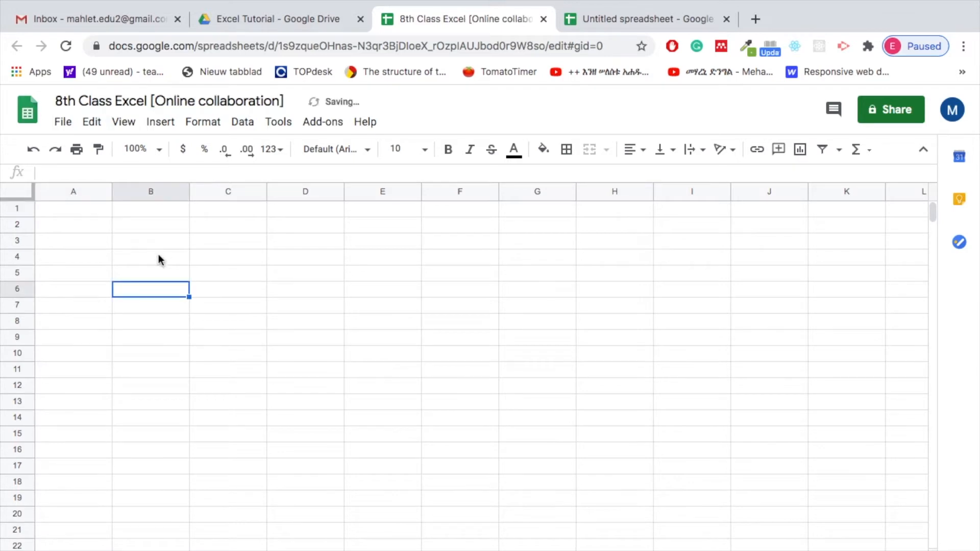
# Copy the marks table A1:E7 from the other untitled spreadsheet into the 8th Class Excel spreadsheet, starting at cell A1
pyautogui.click(62, 210)
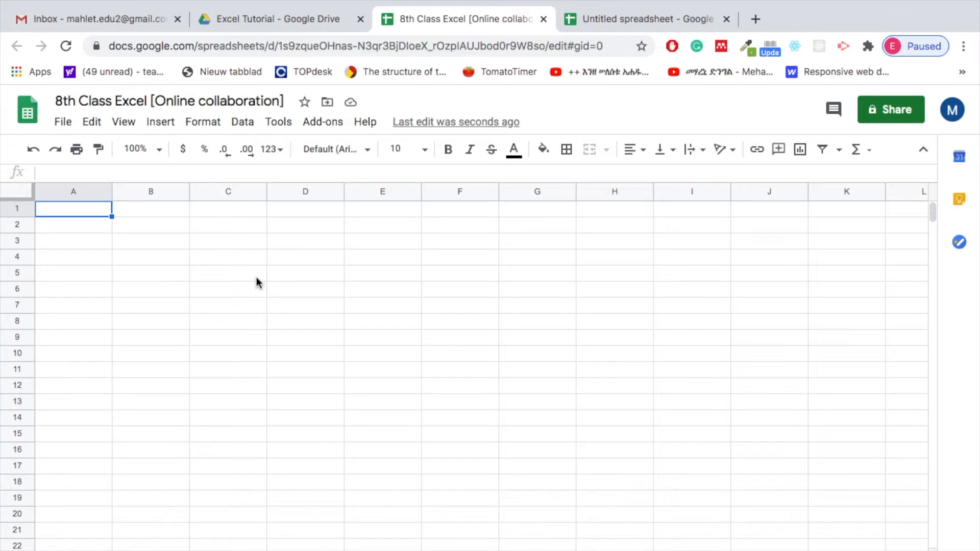
pyautogui.click(648, 20)
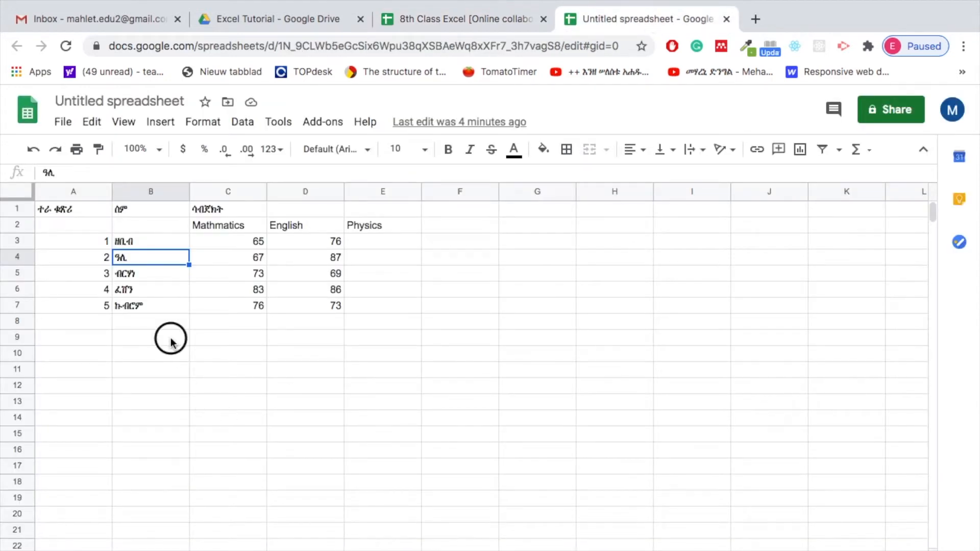
pyautogui.click(171, 340)
pyautogui.moveTo(52, 211); pyautogui.dragTo(355, 305)
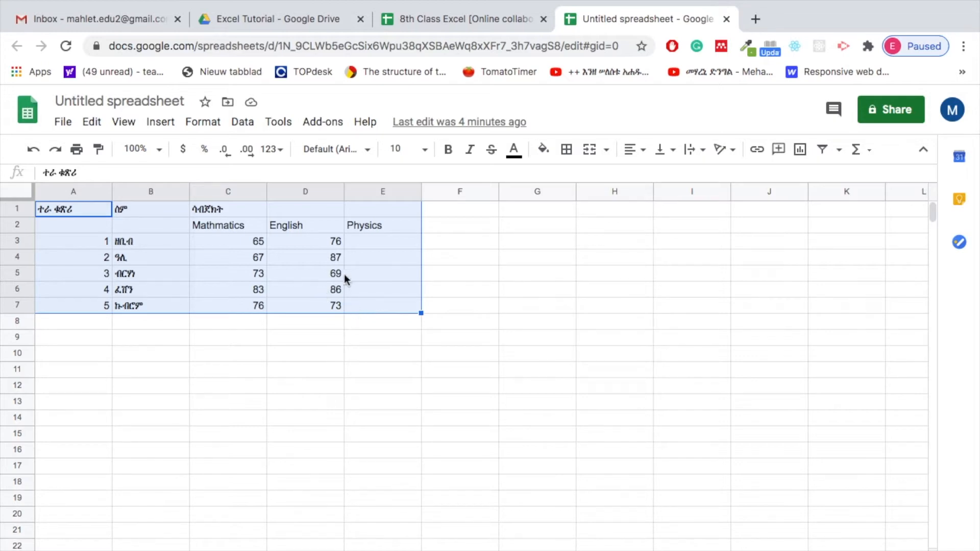
pyautogui.hotkey('ctrl', 'c')
pyautogui.click(447, 20)
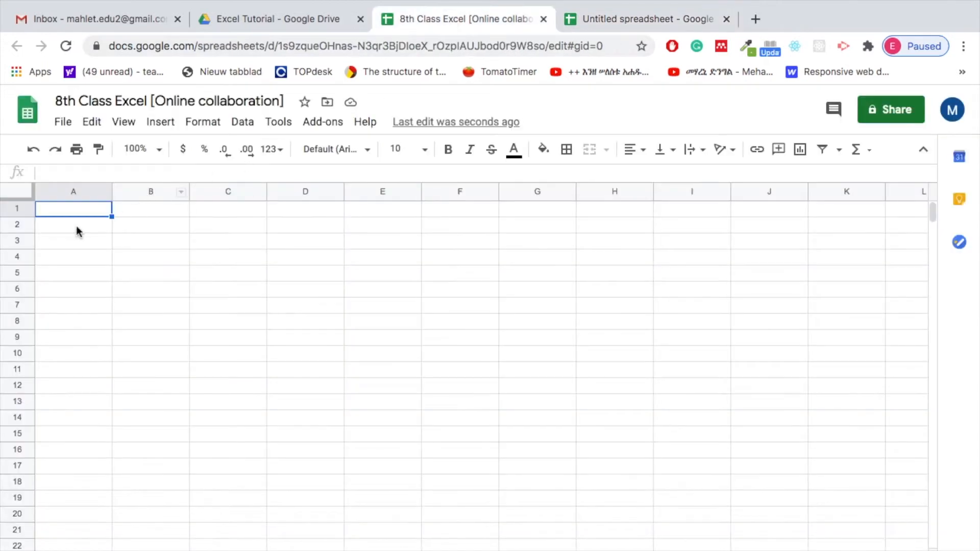
pyautogui.hotkey('ctrl', 'v')
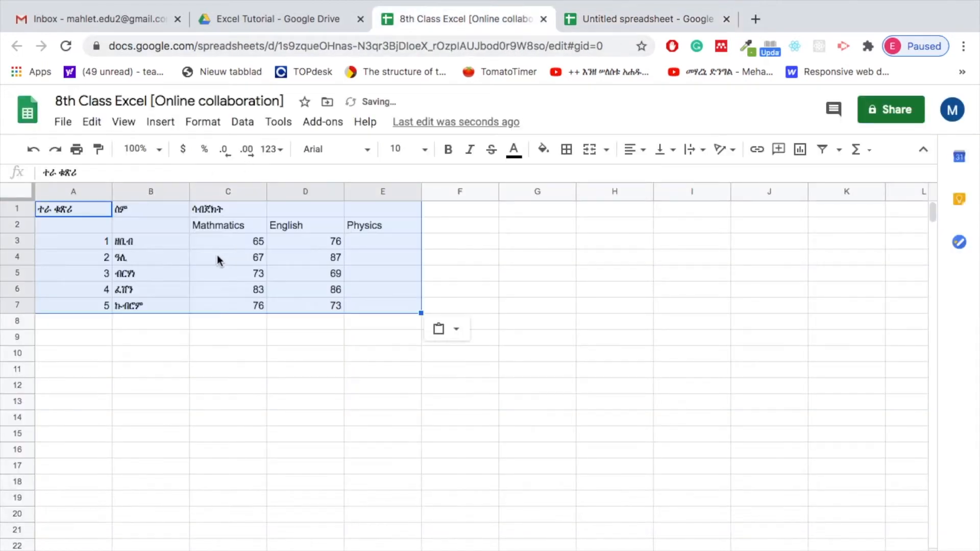
pyautogui.click(372, 368)
pyautogui.click(389, 338)
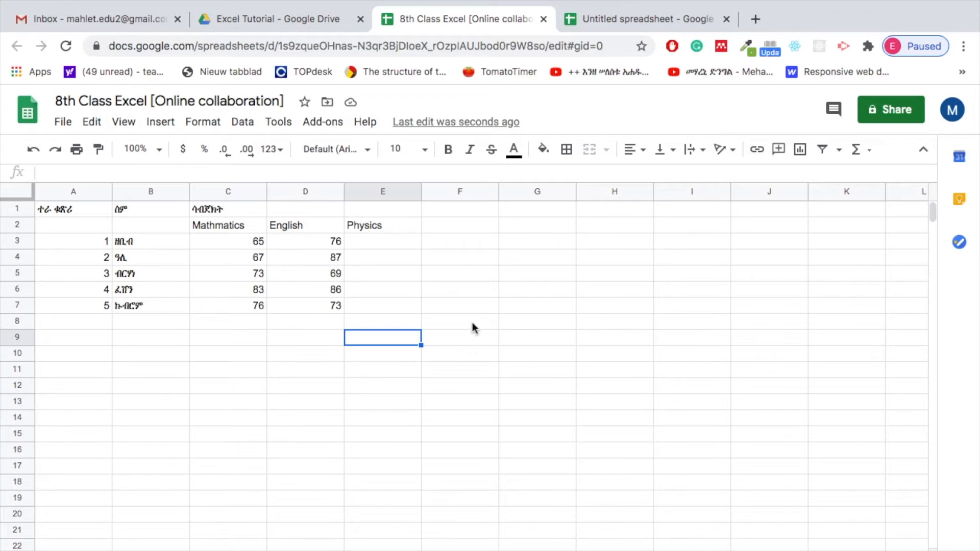
# Review the student mark ranges for Physics, Mathmatics and English in rows 3 to 7
pyautogui.moveTo(380, 249); pyautogui.dragTo(396, 308)
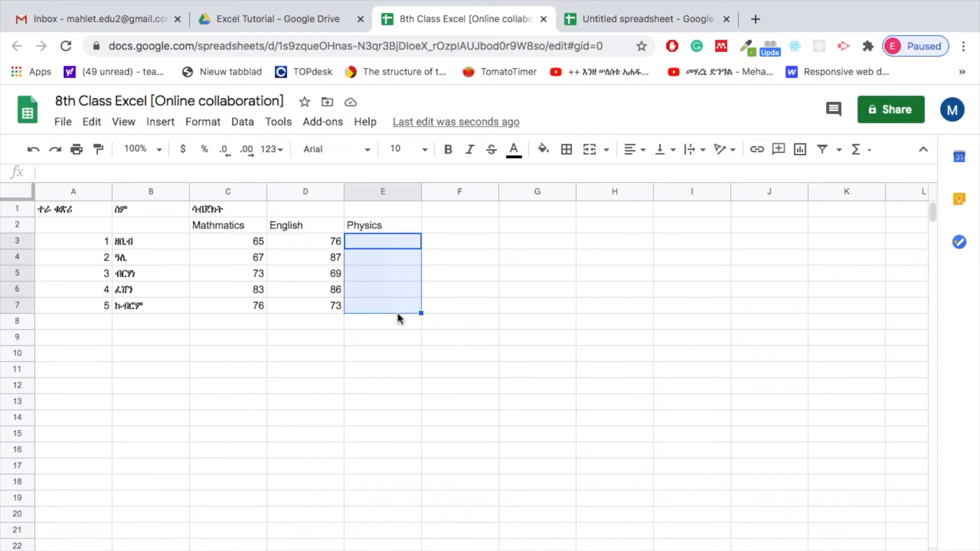
pyautogui.click(407, 344)
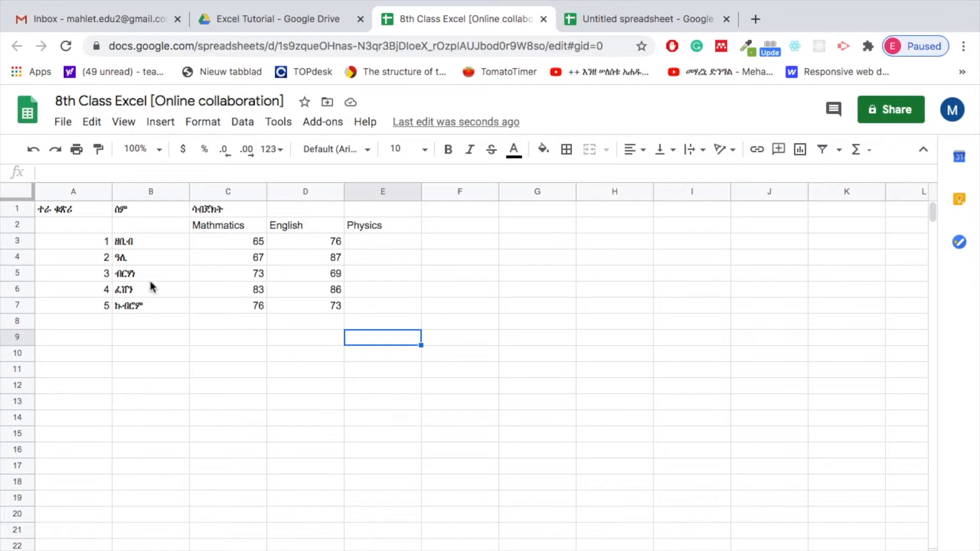
pyautogui.moveTo(218, 242); pyautogui.dragTo(240, 306)
pyautogui.moveTo(307, 242); pyautogui.dragTo(327, 310)
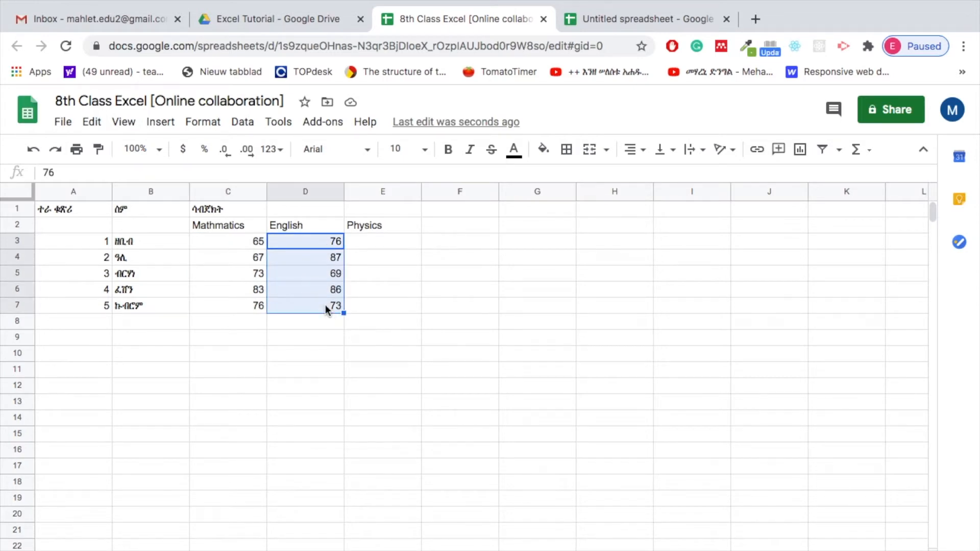
# Examine the Mathmatics, English and Physics mark ranges in rows 3 to 7 for filled and missing entries
pyautogui.moveTo(371, 245); pyautogui.dragTo(383, 310)
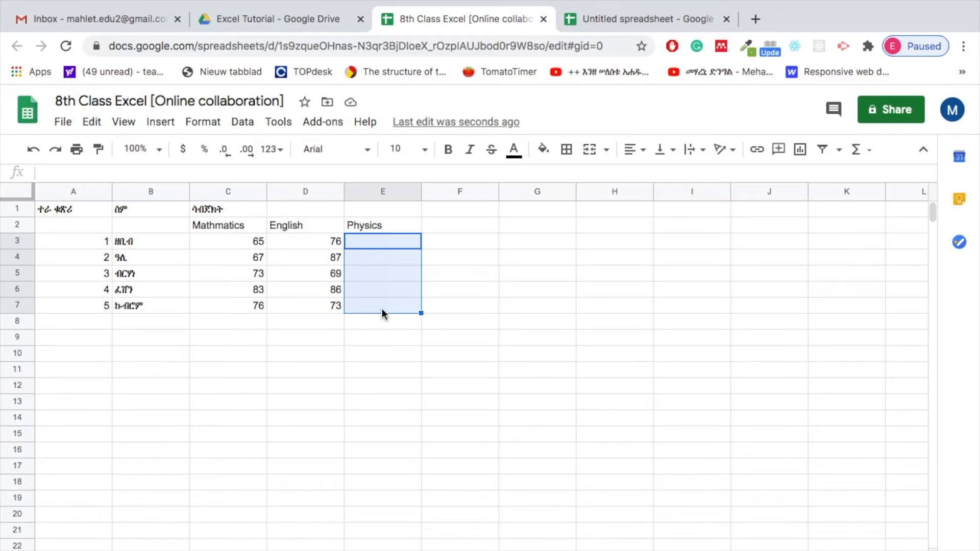
pyautogui.click(494, 326)
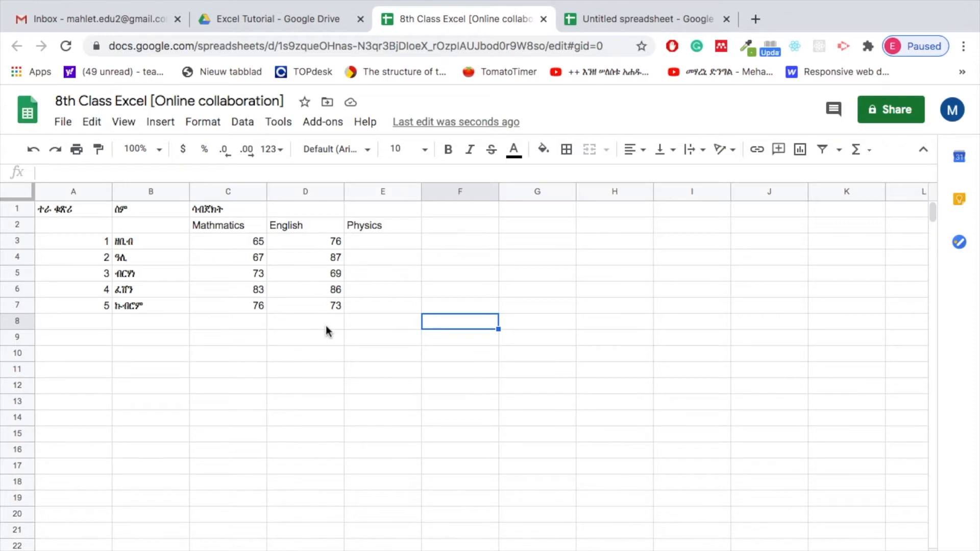
pyautogui.click(230, 243)
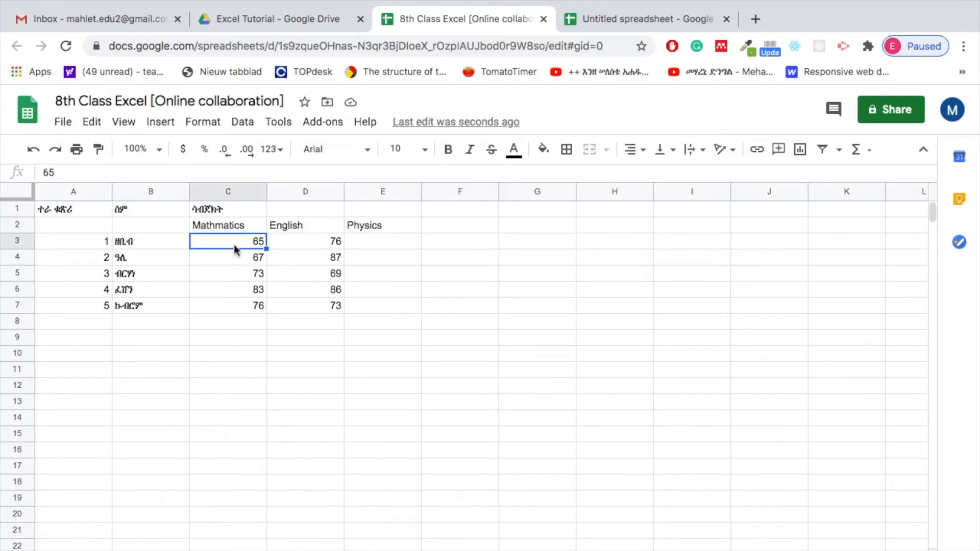
pyautogui.moveTo(231, 243); pyautogui.dragTo(244, 306)
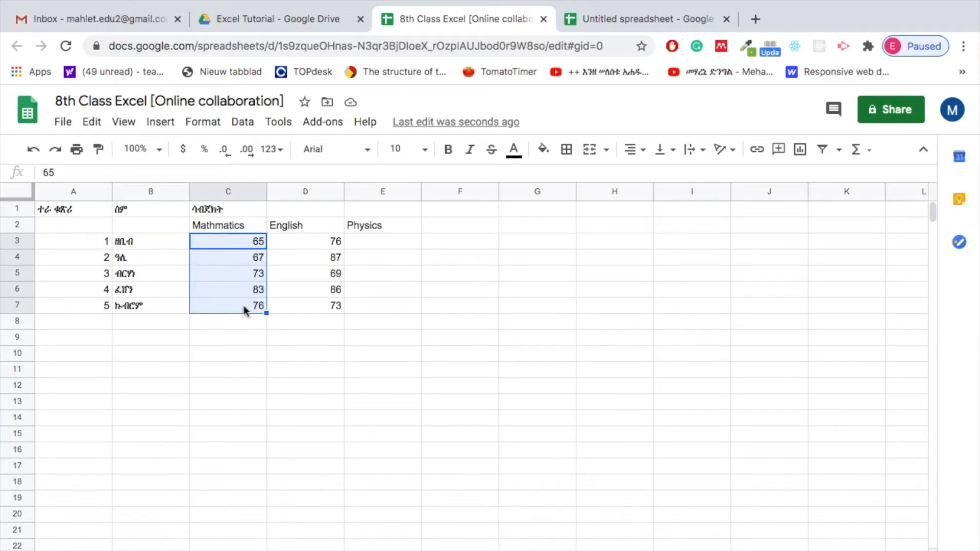
pyautogui.click(249, 292)
pyautogui.moveTo(296, 245); pyautogui.dragTo(308, 320)
pyautogui.moveTo(375, 246); pyautogui.dragTo(384, 307)
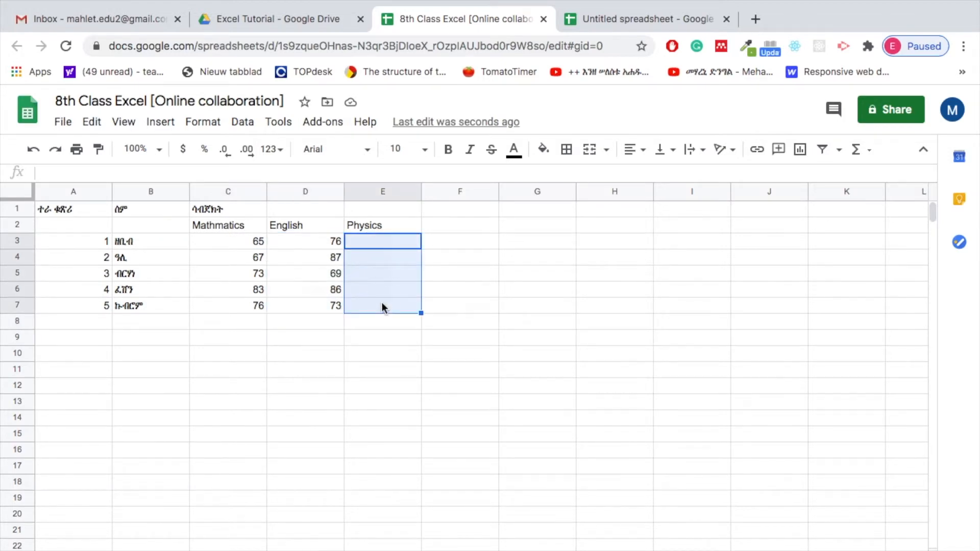
pyautogui.click(383, 305)
pyautogui.click(455, 324)
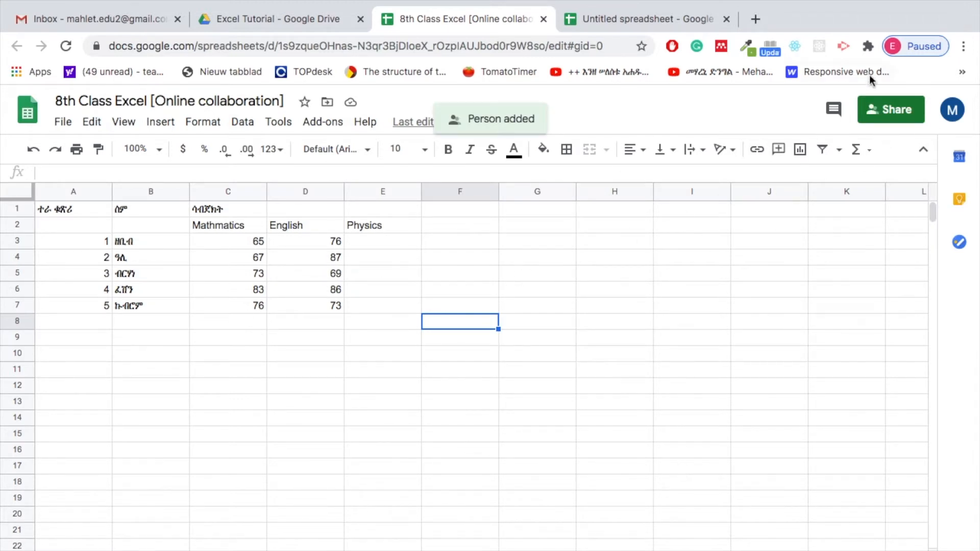
# Share the spreadsheet with the collaborator's suggested account as Editor, keeping the notification to people enabled
pyautogui.click(881, 112)
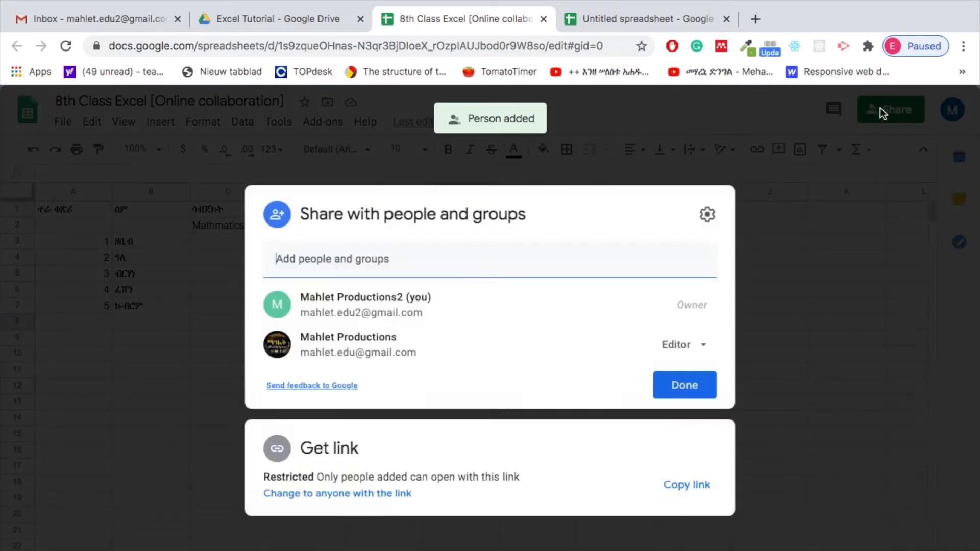
pyautogui.click(316, 259)
pyautogui.write('ma')
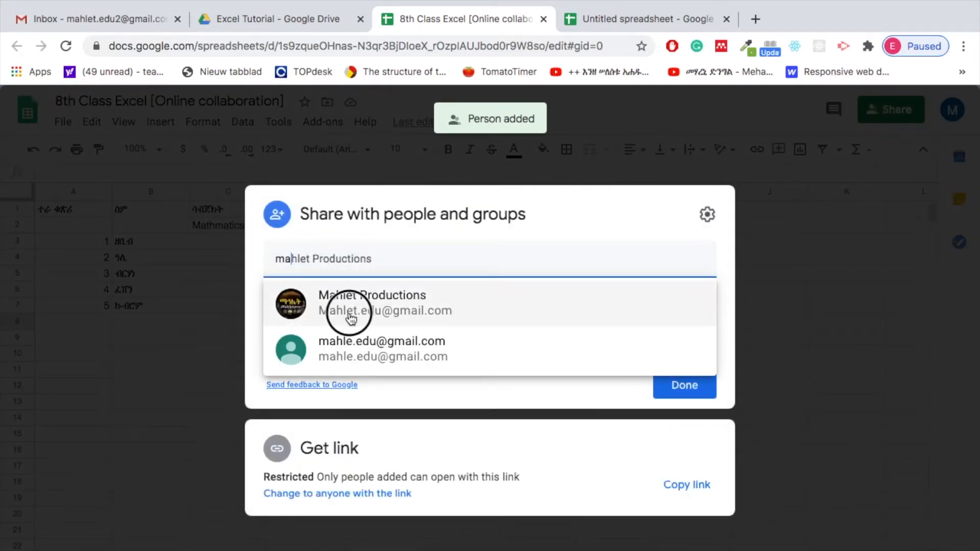
pyautogui.click(350, 309)
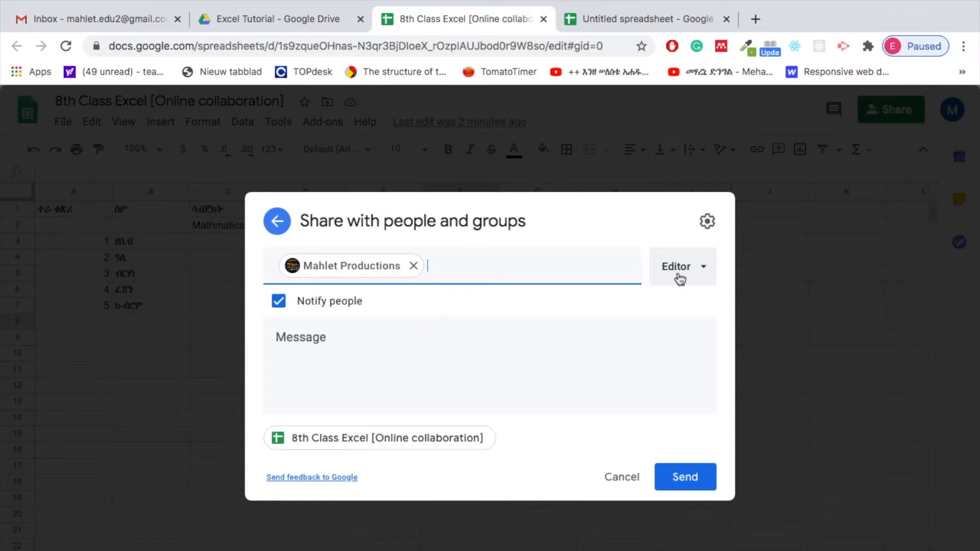
pyautogui.click(689, 483)
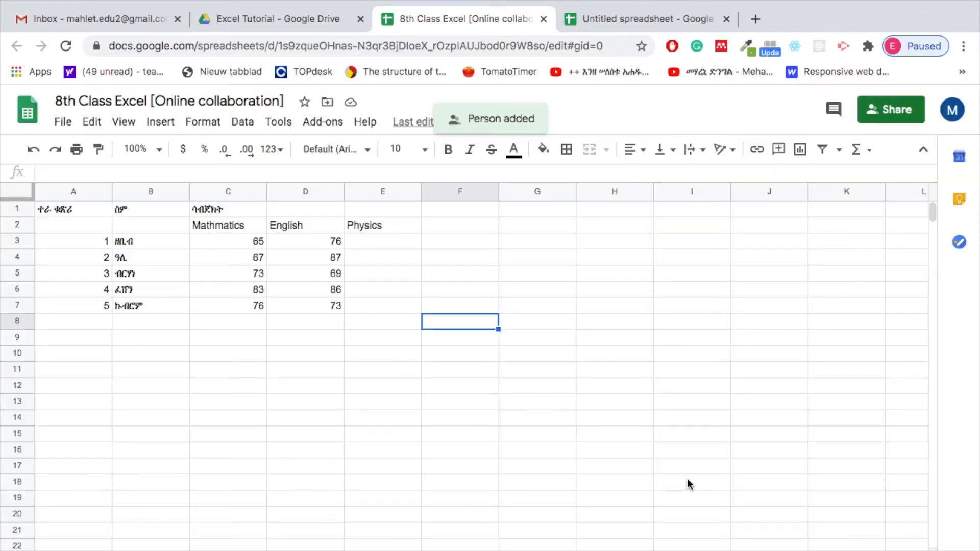
# Examine the collaborator's presence in the shared sheet and their live entries in the Physics range E3:E7
pyautogui.click(428, 367)
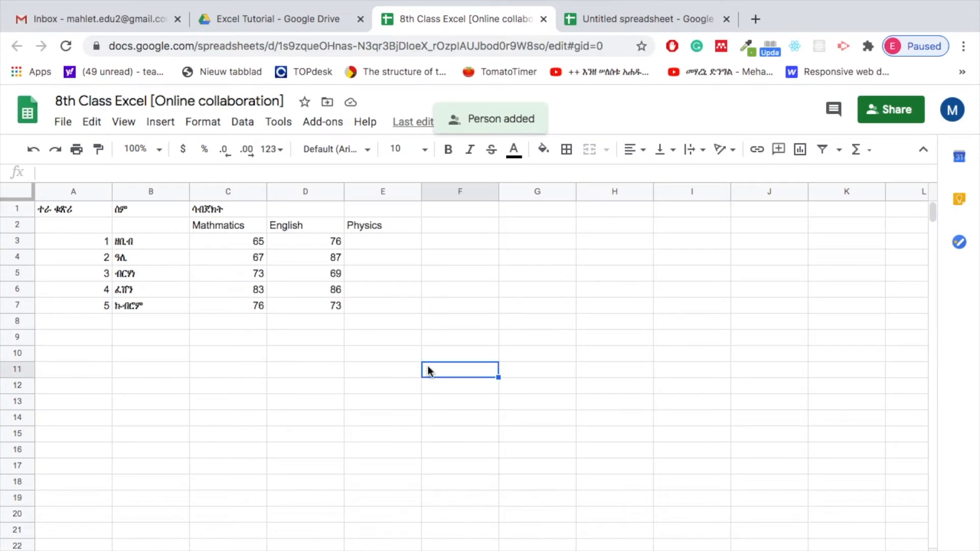
pyautogui.click(315, 340)
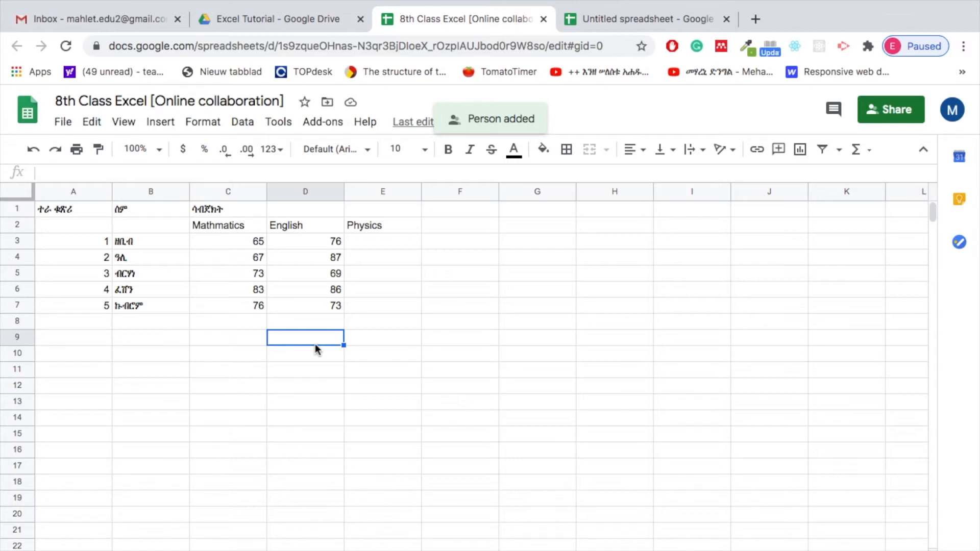
pyautogui.moveTo(384, 242); pyautogui.dragTo(396, 307)
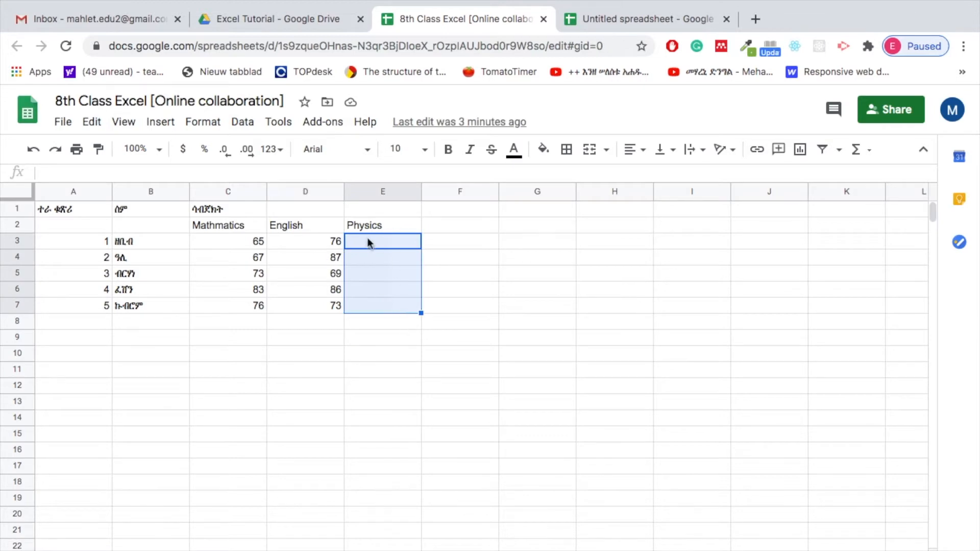
pyautogui.click(439, 291)
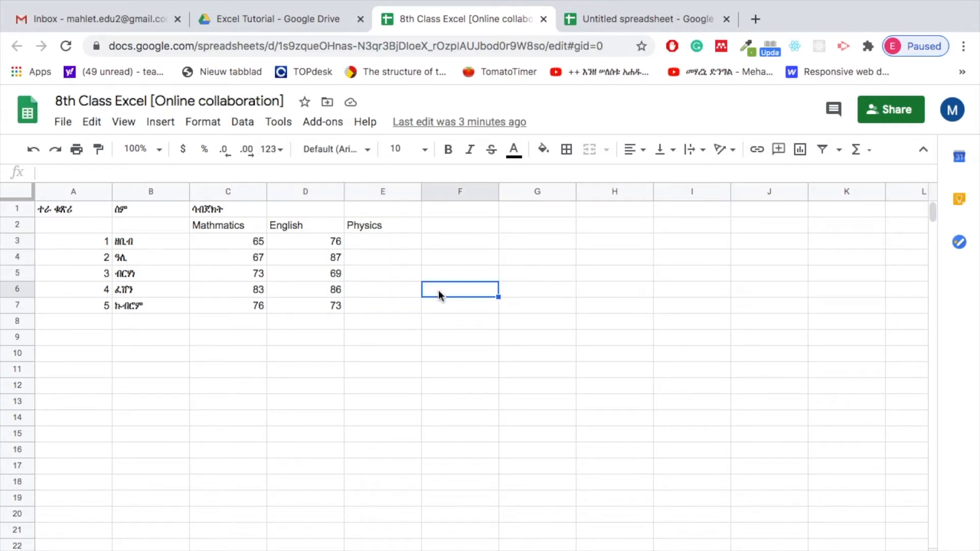
pyautogui.click(378, 242)
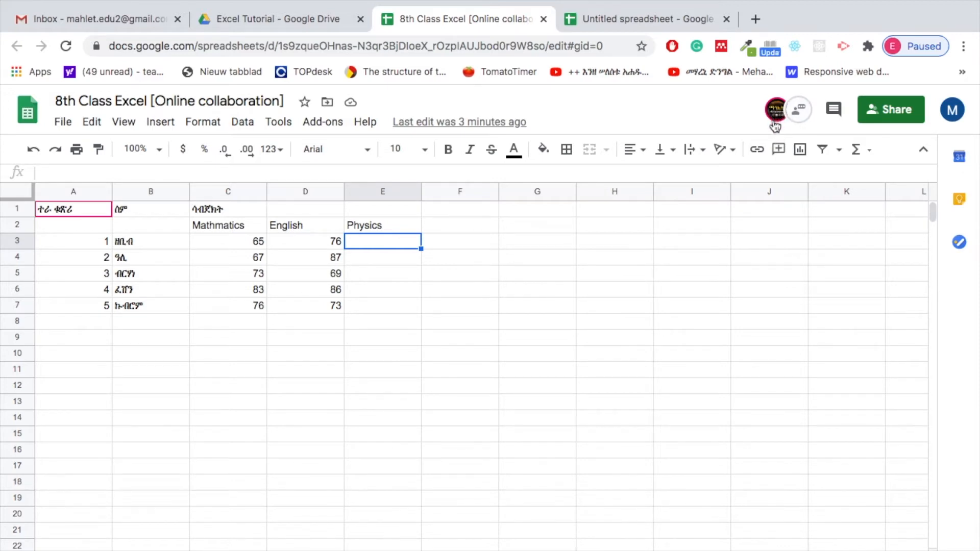
pyautogui.moveTo(776, 125)
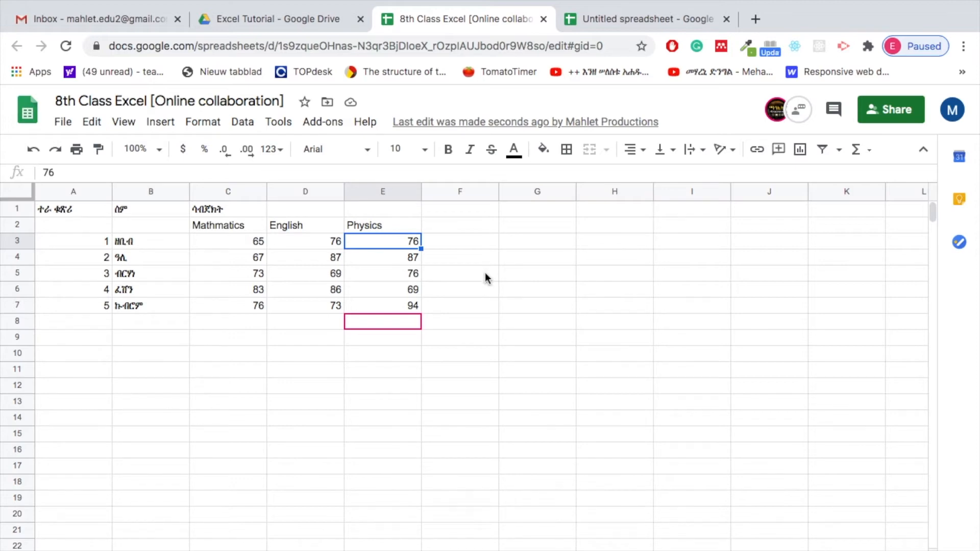
pyautogui.click(384, 244)
pyautogui.moveTo(384, 246); pyautogui.dragTo(391, 309)
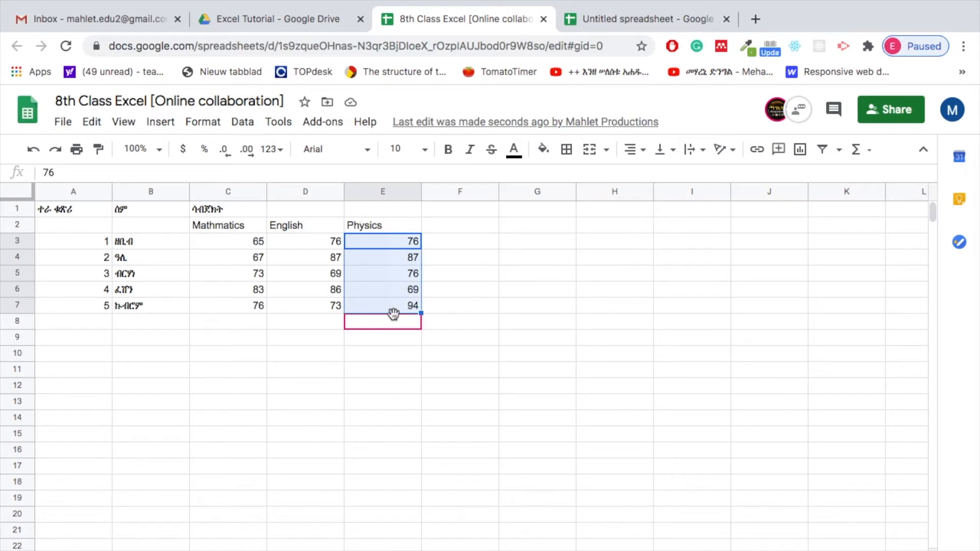
pyautogui.click(396, 287)
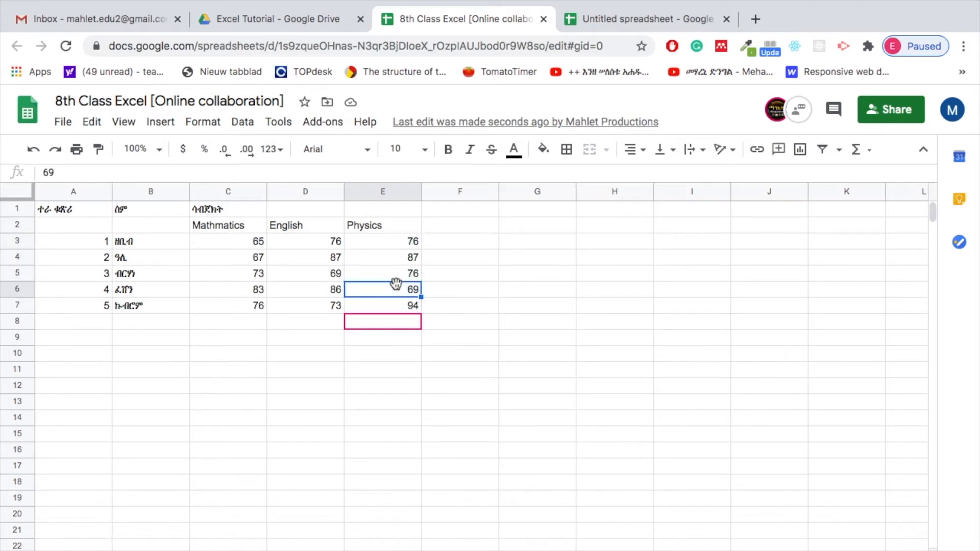
pyautogui.click(397, 245)
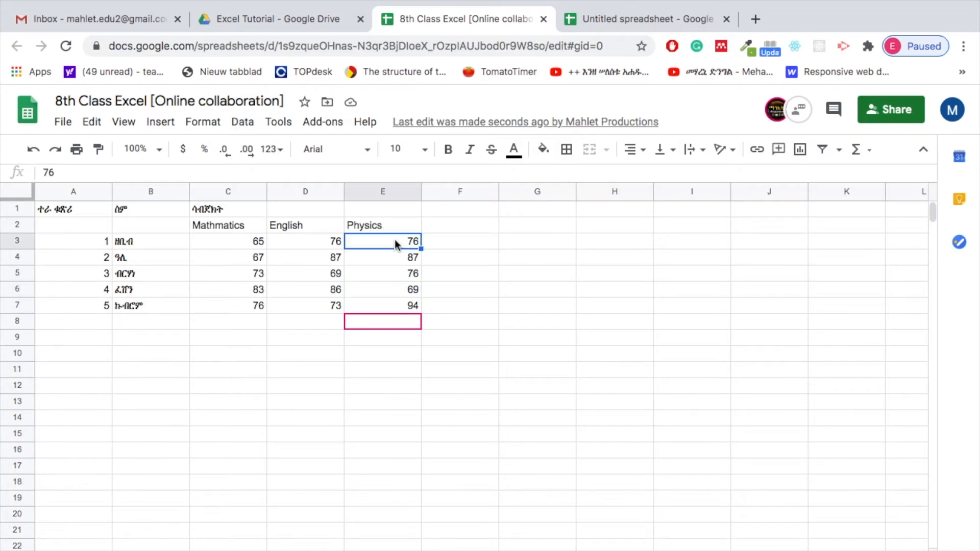
# Add an "Average" header in F2 and enter the formula =AVERAGE(C3:E3) in F3
pyautogui.click(462, 224)
pyautogui.write('Average')
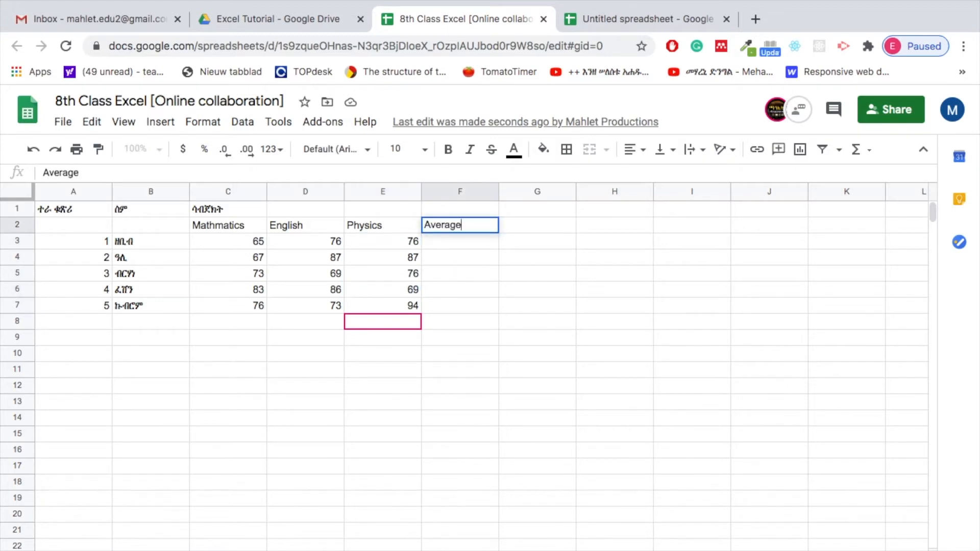
pyautogui.click(463, 246)
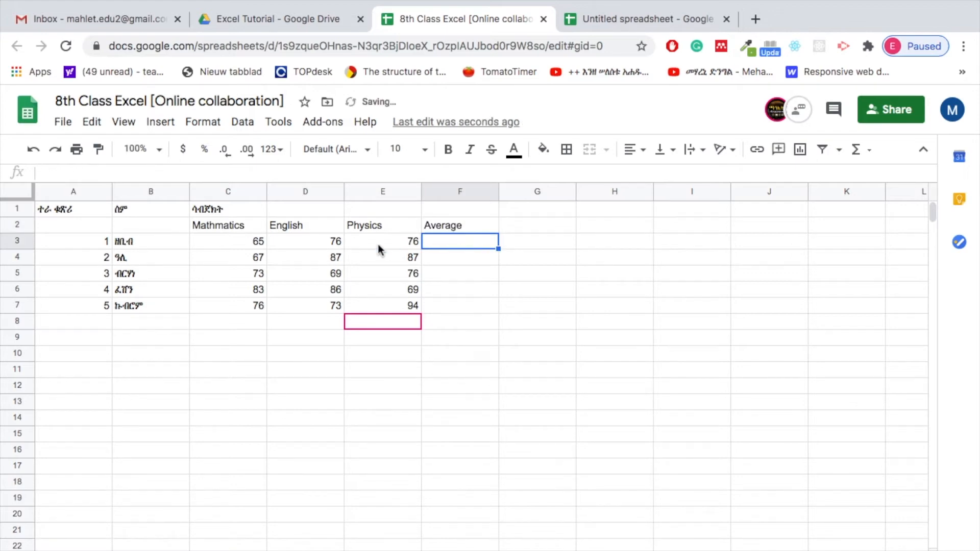
pyautogui.write('=')
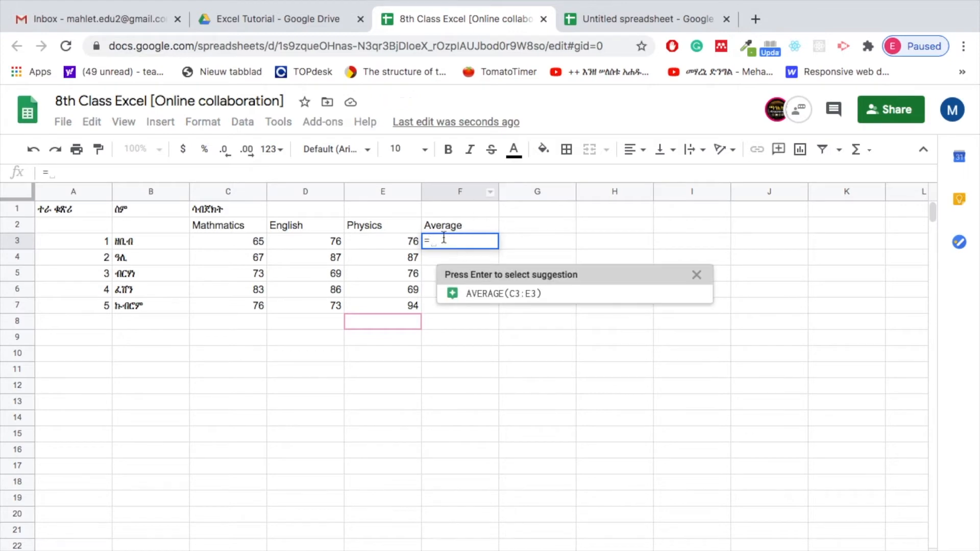
pyautogui.write('Av')
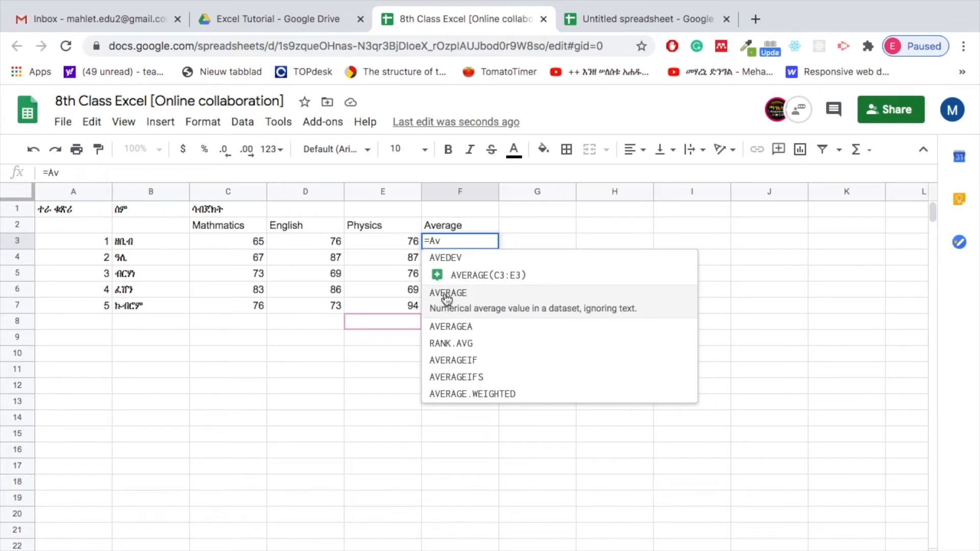
pyautogui.click(447, 295)
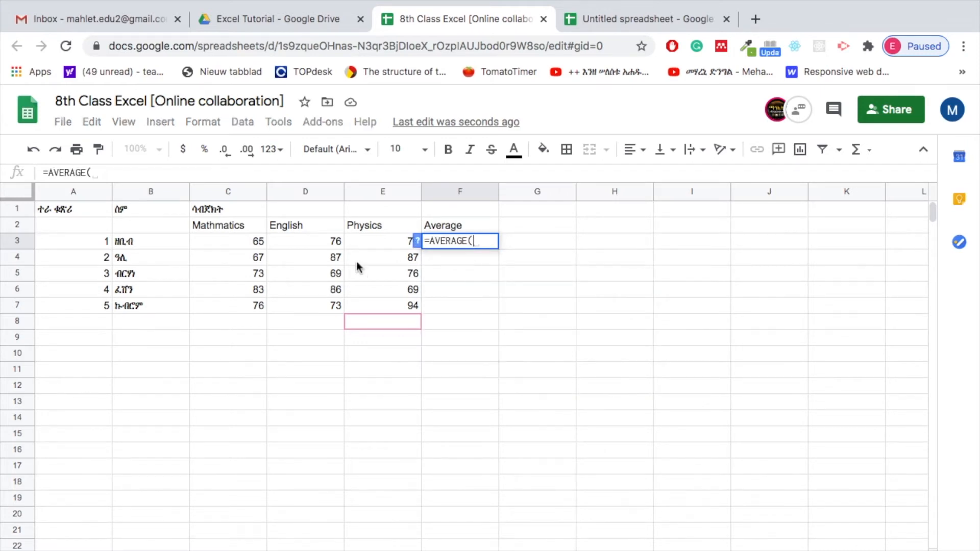
pyautogui.moveTo(229, 243); pyautogui.dragTo(362, 246)
pyautogui.write(')')
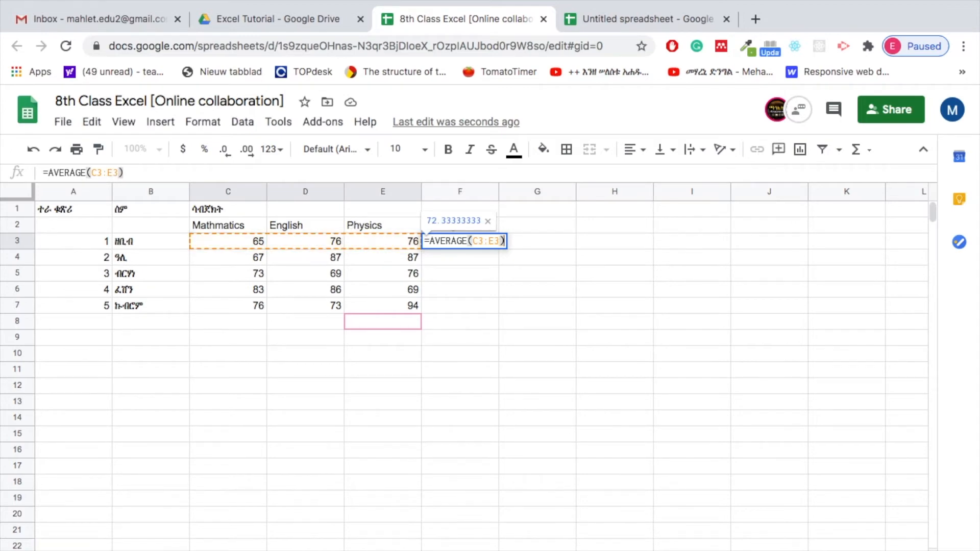
pyautogui.press('Return')
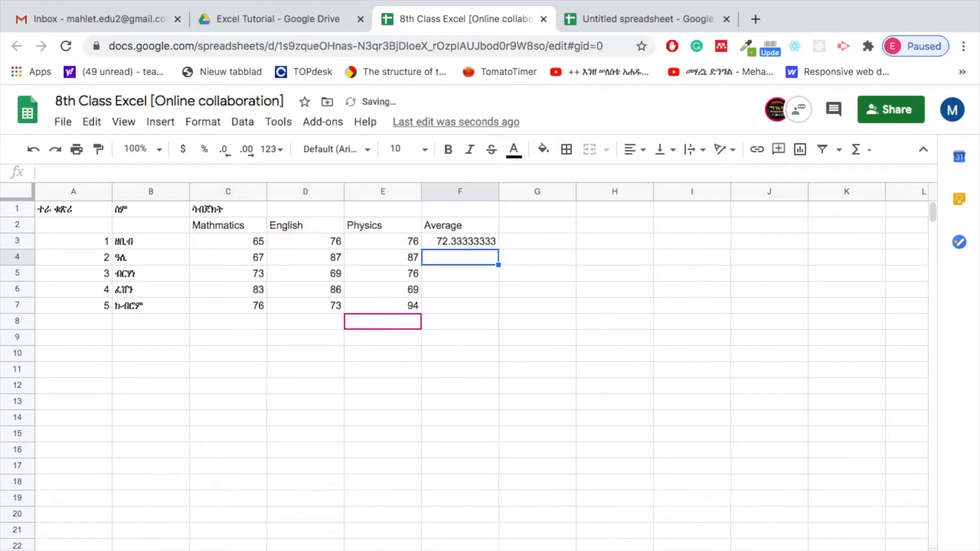
# Fill the average formula from F3 down through F7 for the remaining students
pyautogui.click(473, 240)
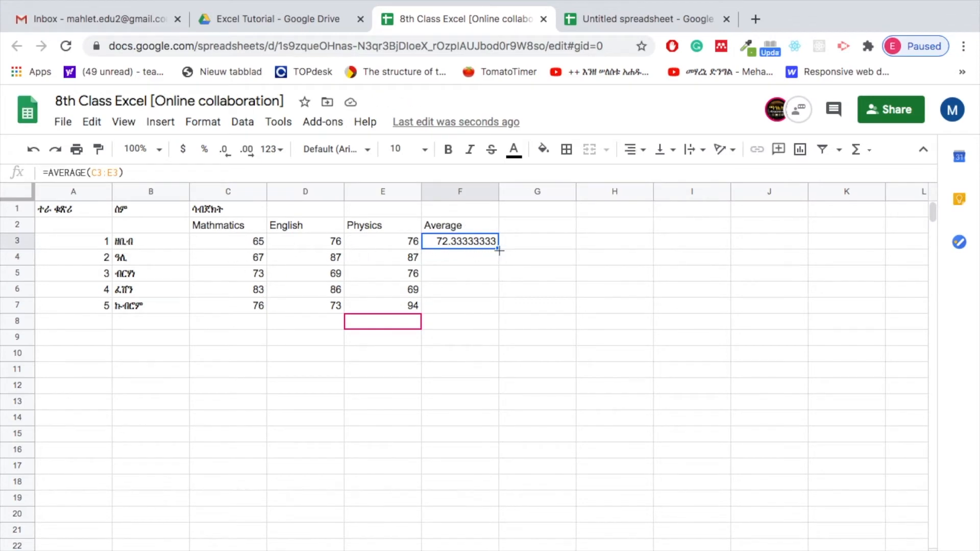
pyautogui.moveTo(498, 251); pyautogui.dragTo(498, 306)
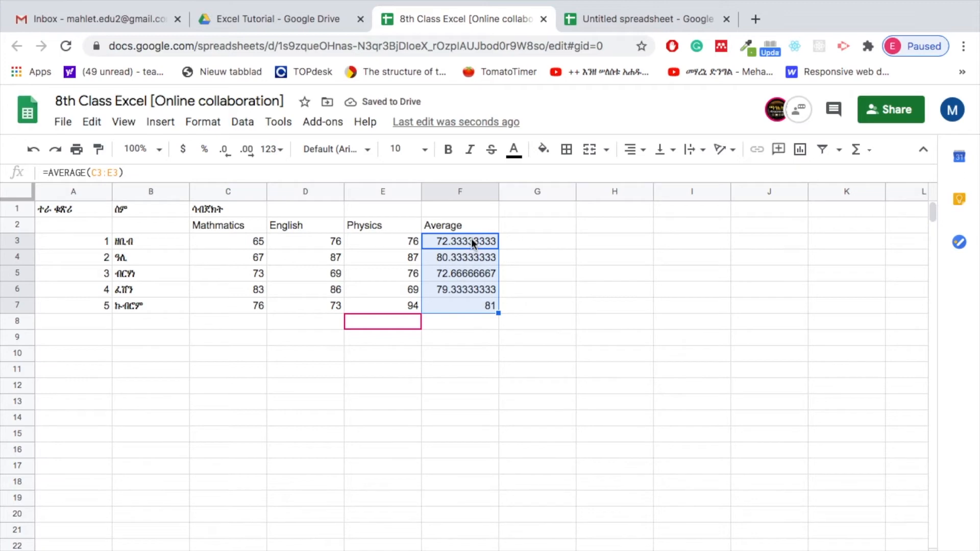
pyautogui.click(482, 326)
# Reduce the decimal places of the averages in F3:F7 until they display as whole numbers
pyautogui.moveTo(429, 240); pyautogui.dragTo(483, 306)
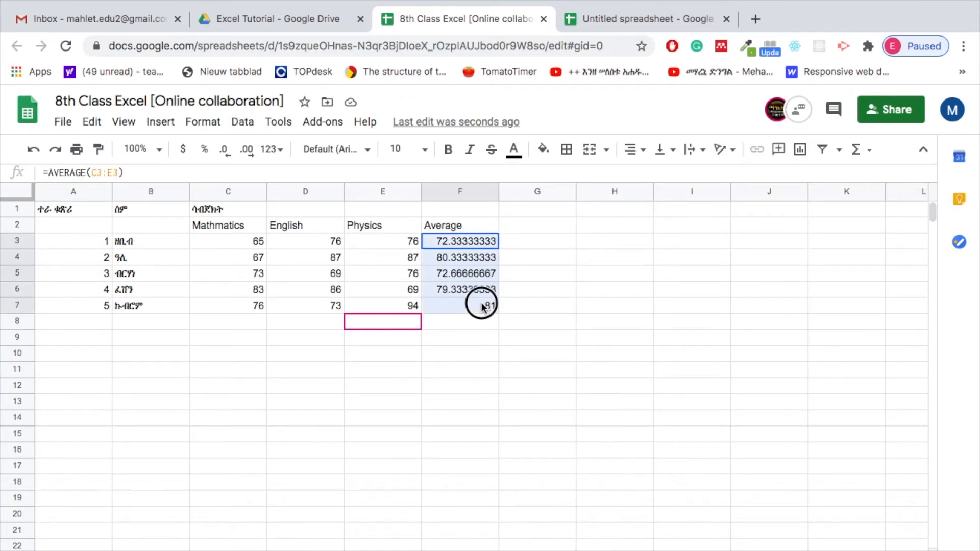
pyautogui.click(228, 155)
pyautogui.click(228, 156)
pyautogui.click(228, 155)
pyautogui.click(228, 156)
pyautogui.click(228, 155)
pyautogui.click(228, 156)
pyautogui.click(228, 156)
pyautogui.click(228, 155)
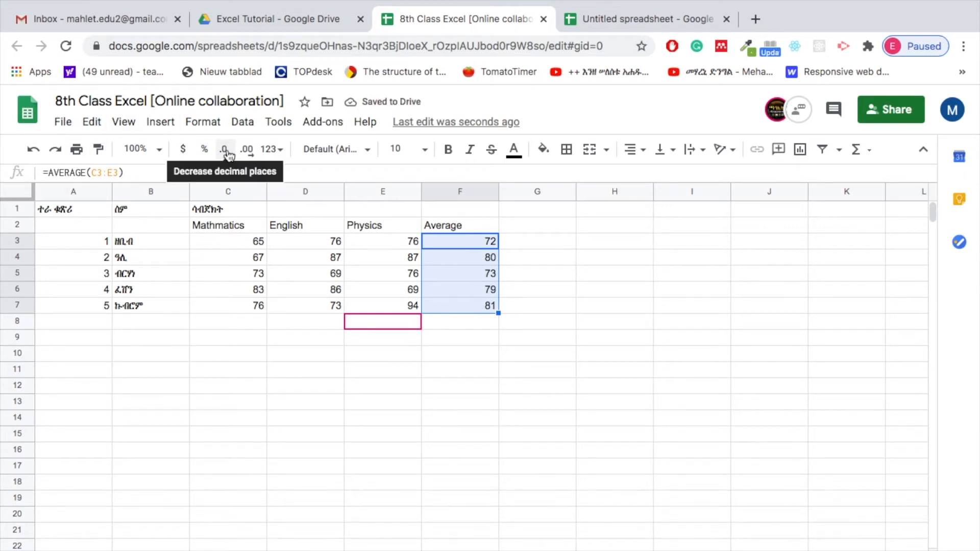
pyautogui.click(566, 301)
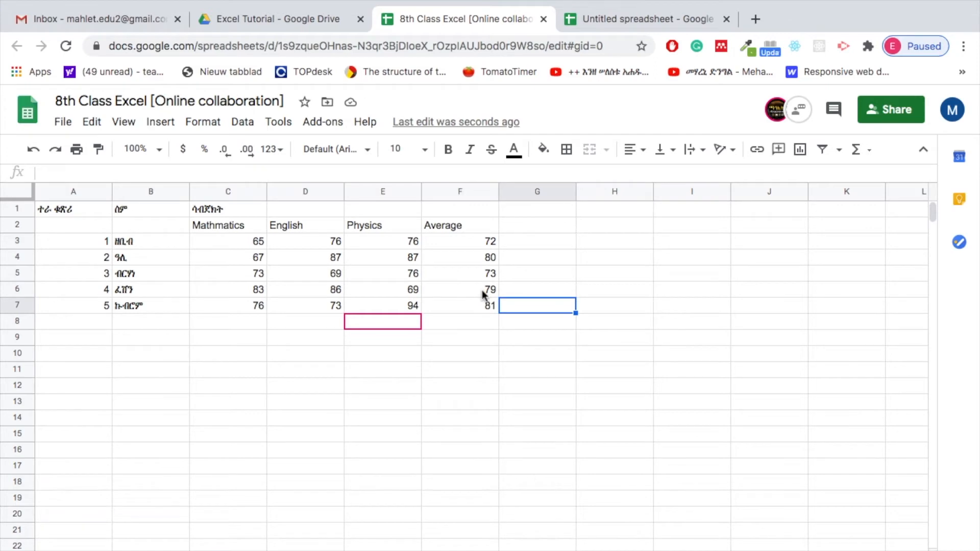
pyautogui.click(537, 328)
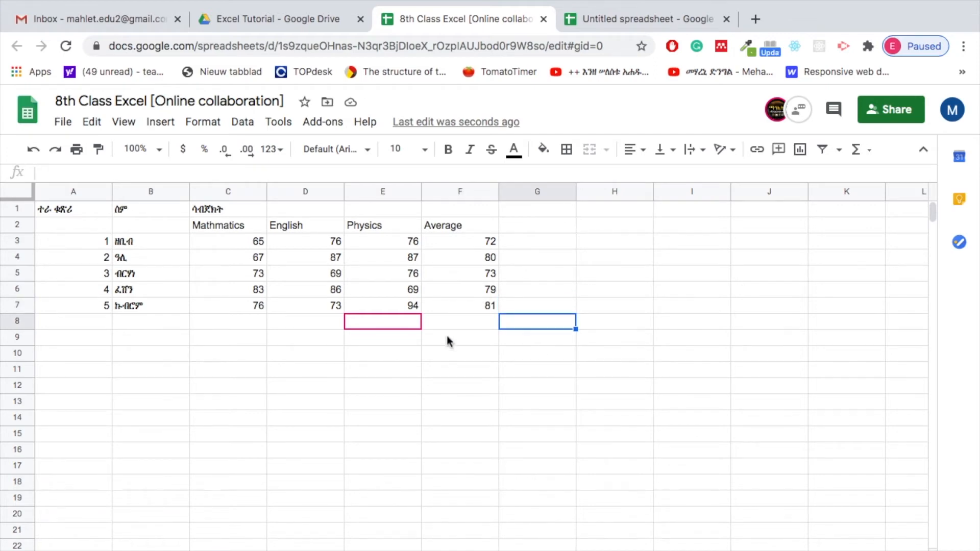
# Identify whose cursor marks cell E8 and review the Physics and Average ranges in rows 3 to 7
pyautogui.moveTo(400, 321)
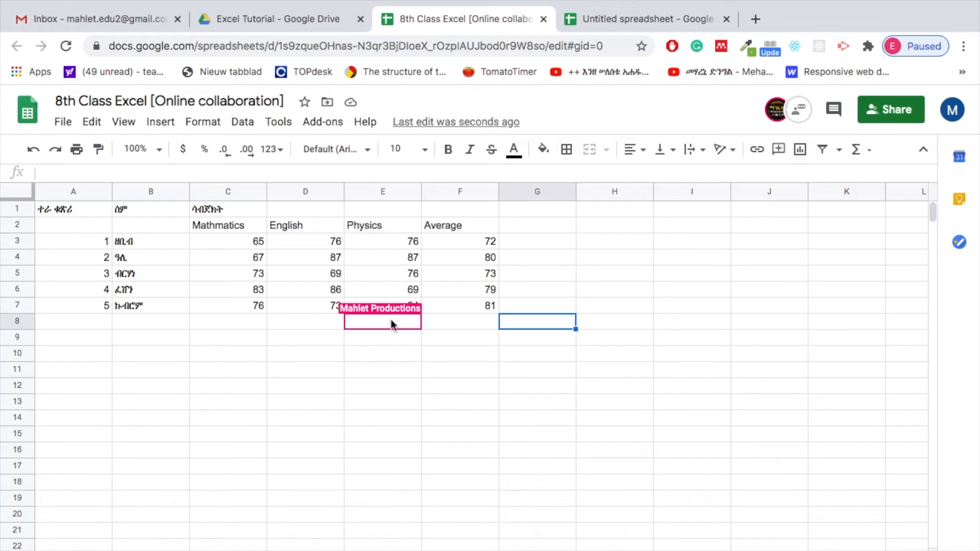
pyautogui.moveTo(400, 241); pyautogui.dragTo(402, 306)
pyautogui.moveTo(465, 241); pyautogui.dragTo(478, 310)
pyautogui.click(473, 323)
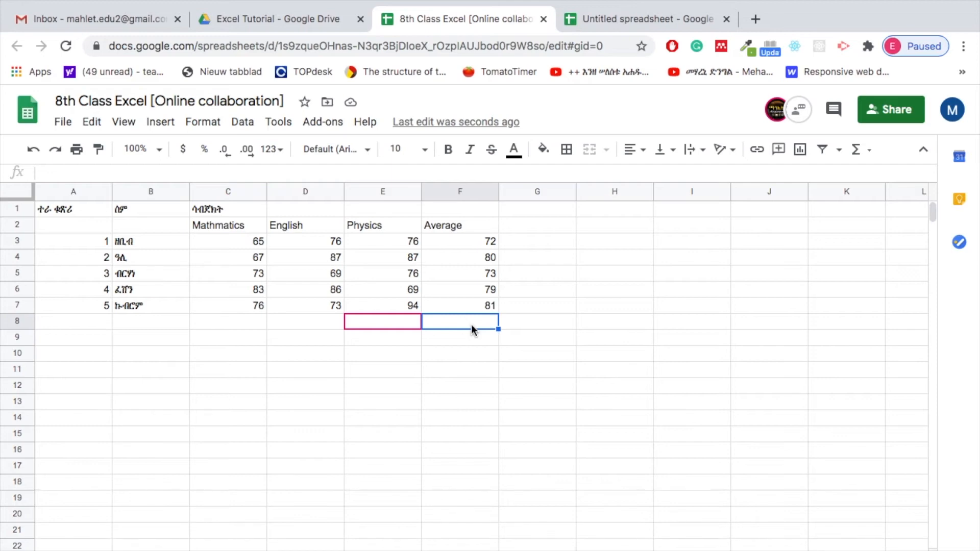
pyautogui.press('Tab')
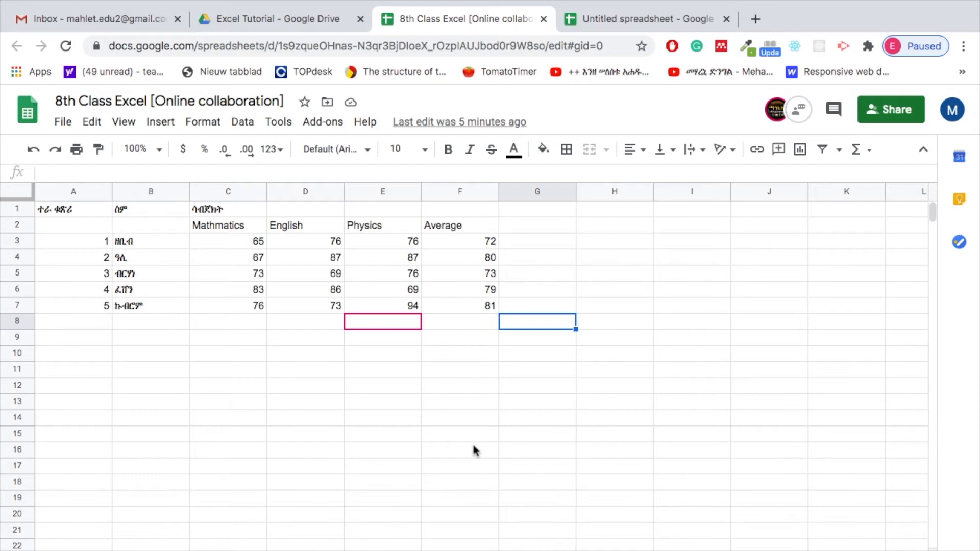
# Compare the Physics marks in E3:E7 with the student averages in F3:F7
pyautogui.moveTo(404, 246); pyautogui.dragTo(403, 307)
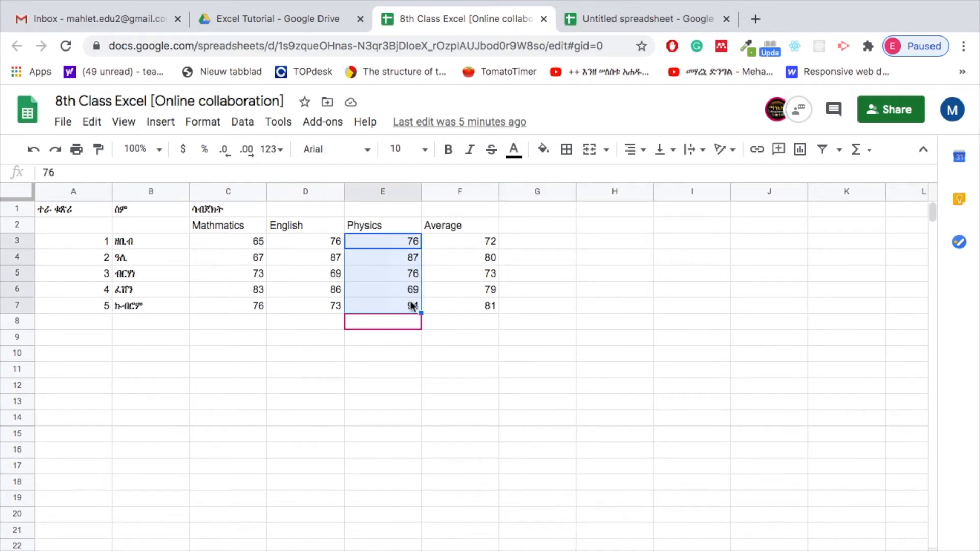
pyautogui.moveTo(474, 241); pyautogui.dragTo(482, 307)
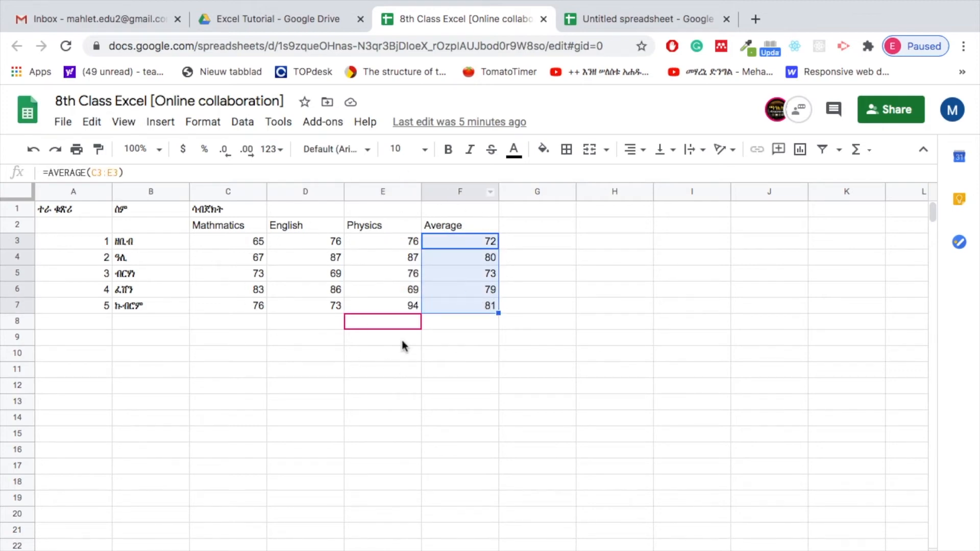
pyautogui.click(456, 327)
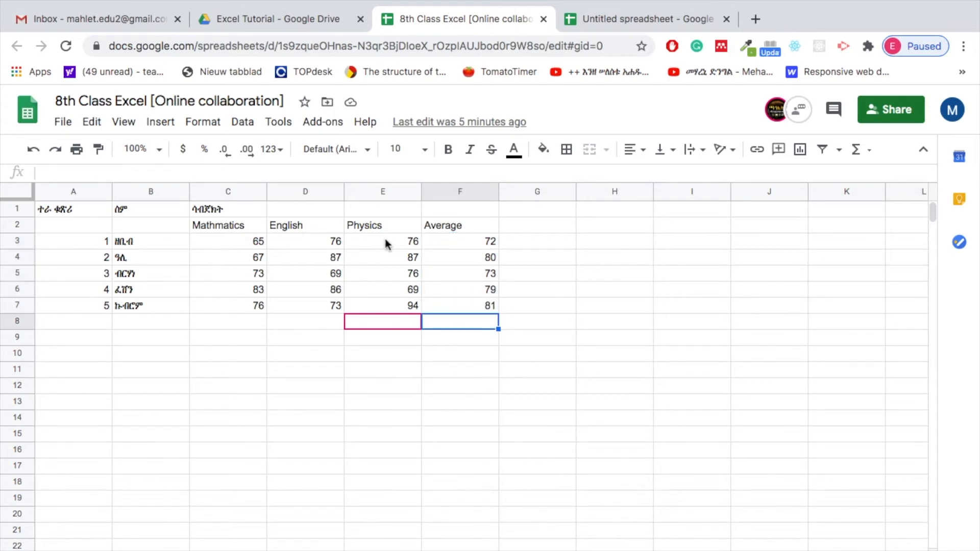
pyautogui.moveTo(385, 238); pyautogui.dragTo(389, 303)
pyautogui.moveTo(466, 240); pyautogui.dragTo(470, 306)
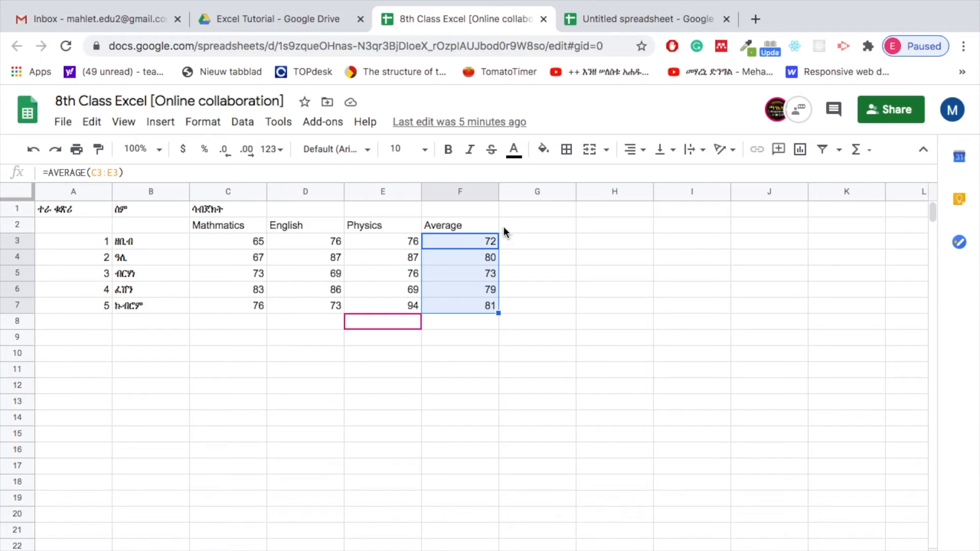
# Add a "Rank" header in G2 beside the Average header
pyautogui.click(537, 227)
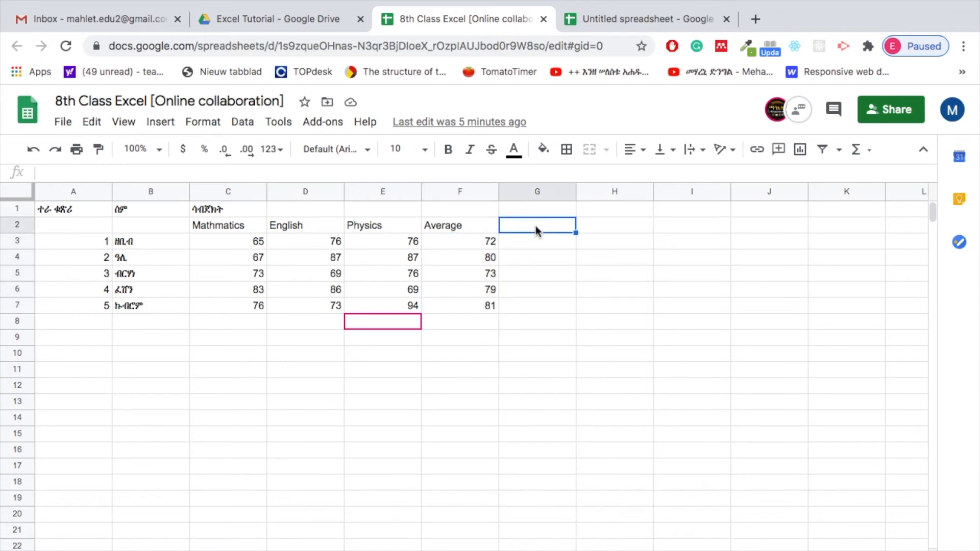
pyautogui.write('Rank')
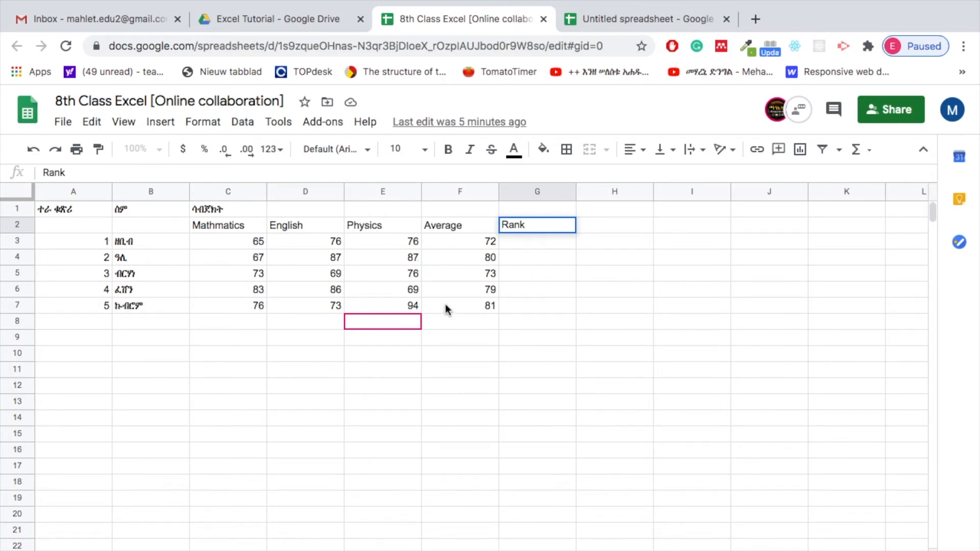
pyautogui.click(464, 241)
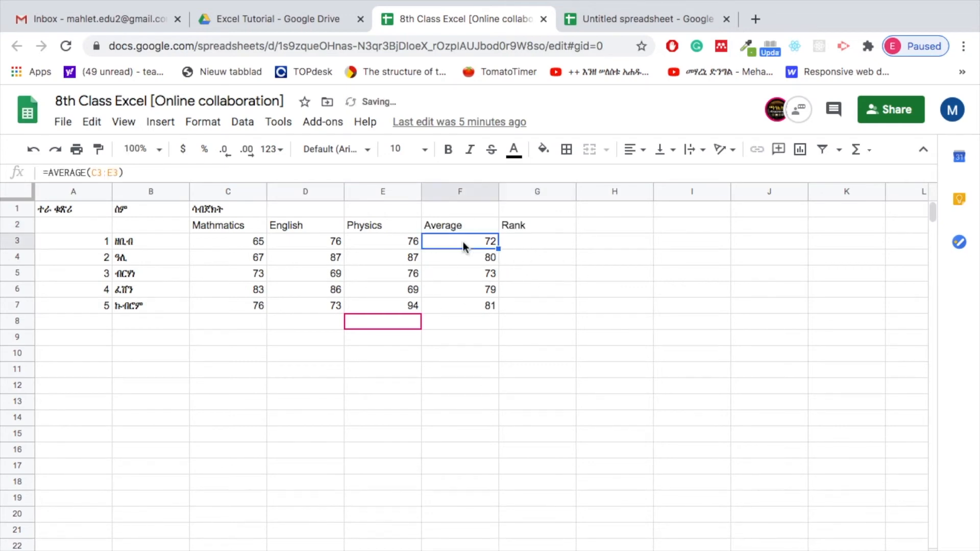
# Begin a RANK formula in G3 that compares F3 with the averages in F3:F7
pyautogui.click(550, 245)
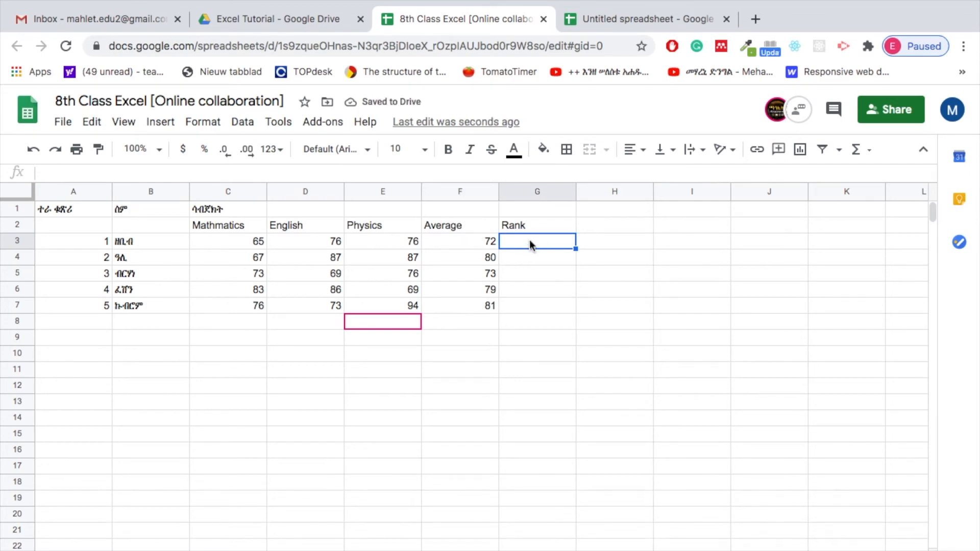
pyautogui.write('=')
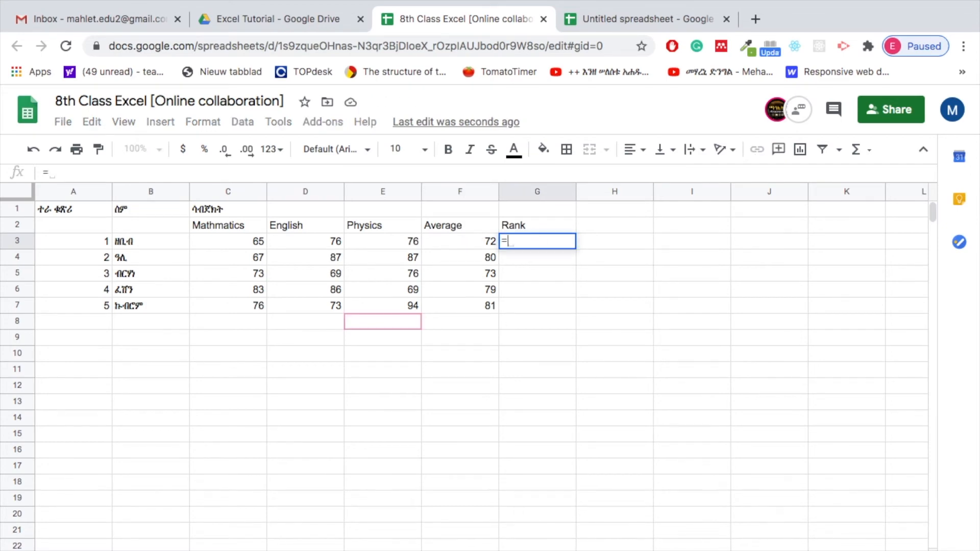
pyautogui.write('RANK')
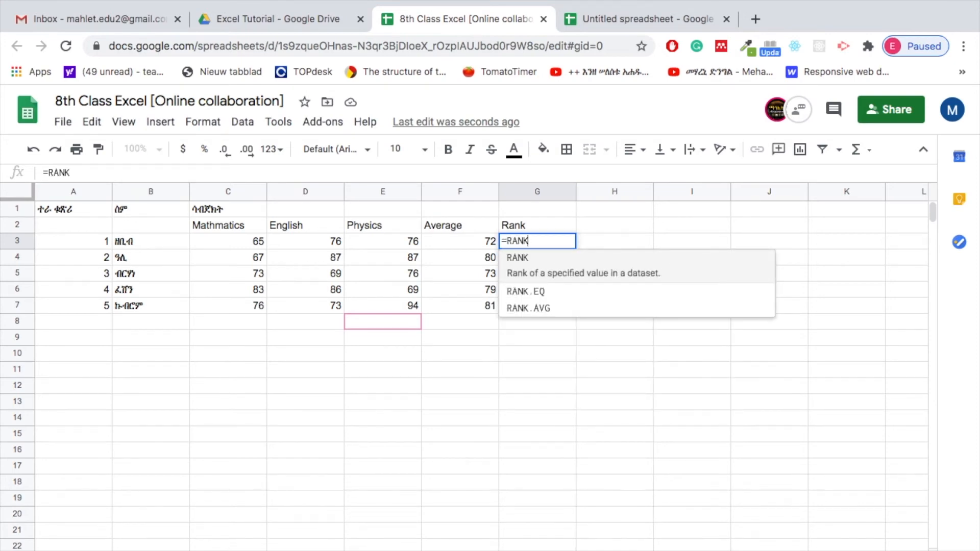
pyautogui.write('(')
pyautogui.click(455, 241)
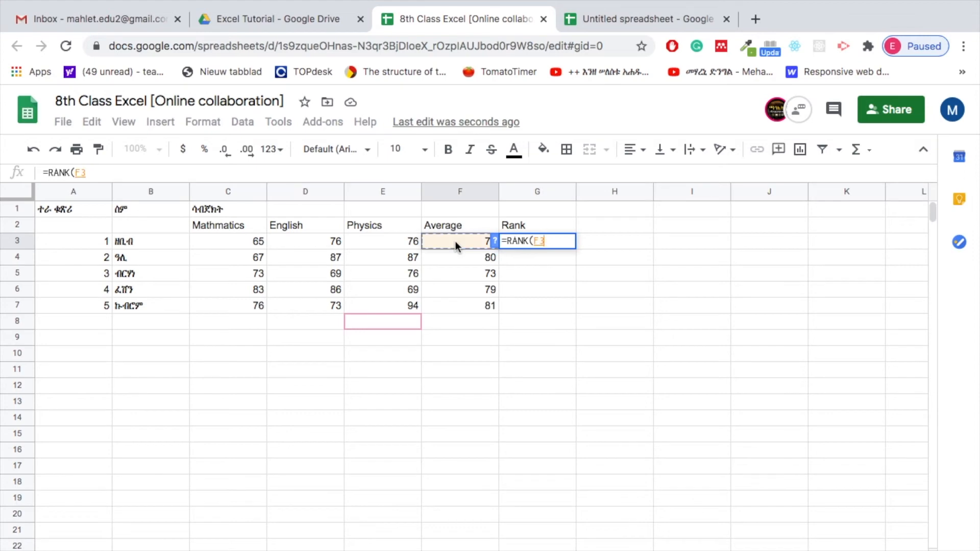
pyautogui.write(',')
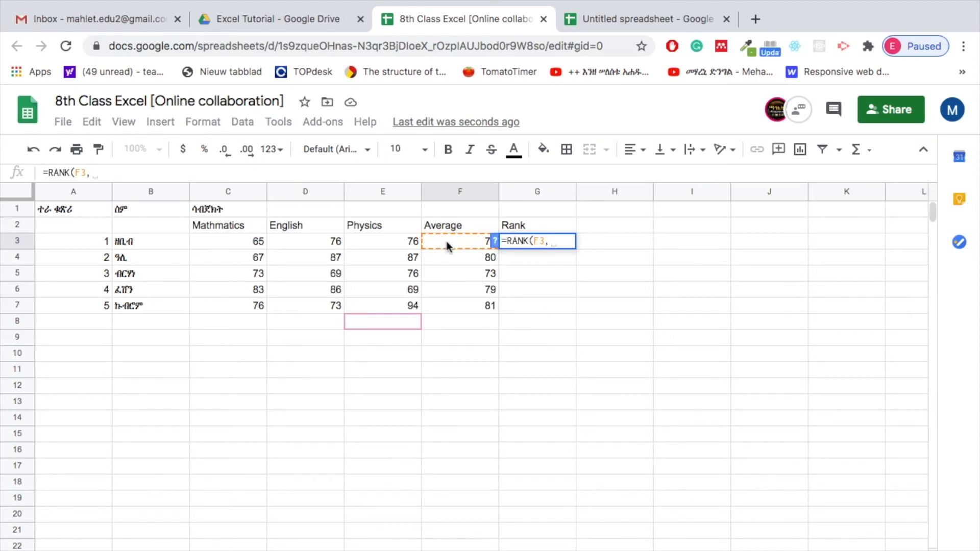
pyautogui.click(461, 242)
pyautogui.moveTo(462, 244); pyautogui.dragTo(470, 305)
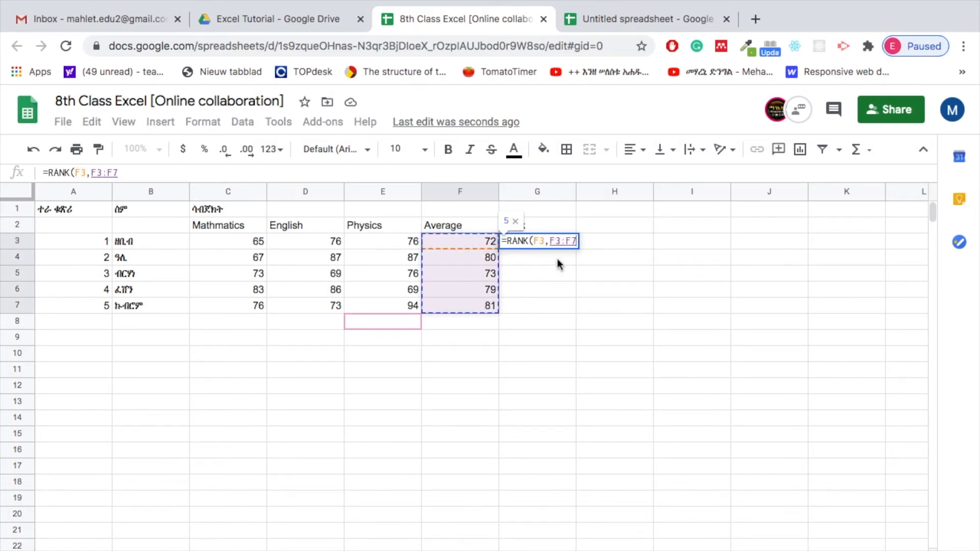
# Make the range in the G3 formula absolute and complete it as =RANK(F3,$F$3:$F$7)
pyautogui.click(551, 243)
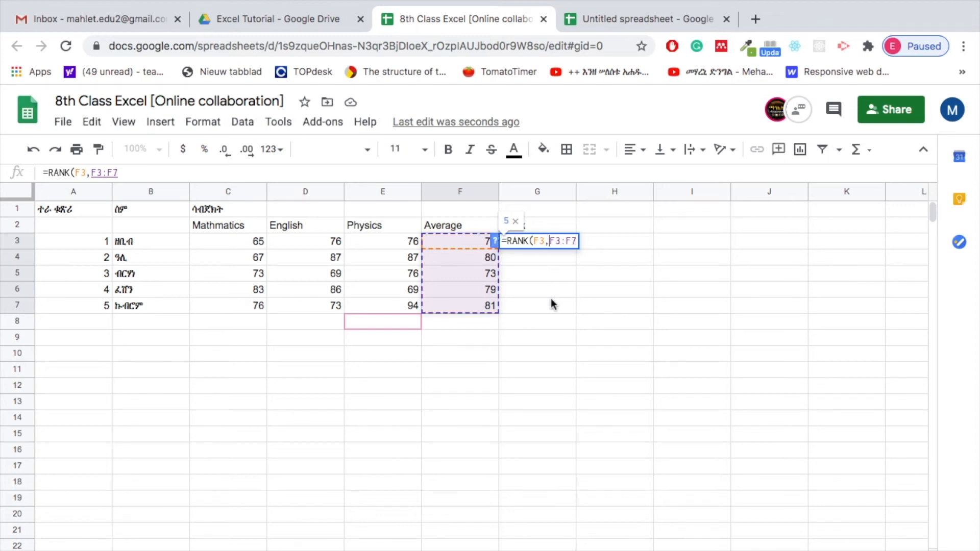
pyautogui.write('$')
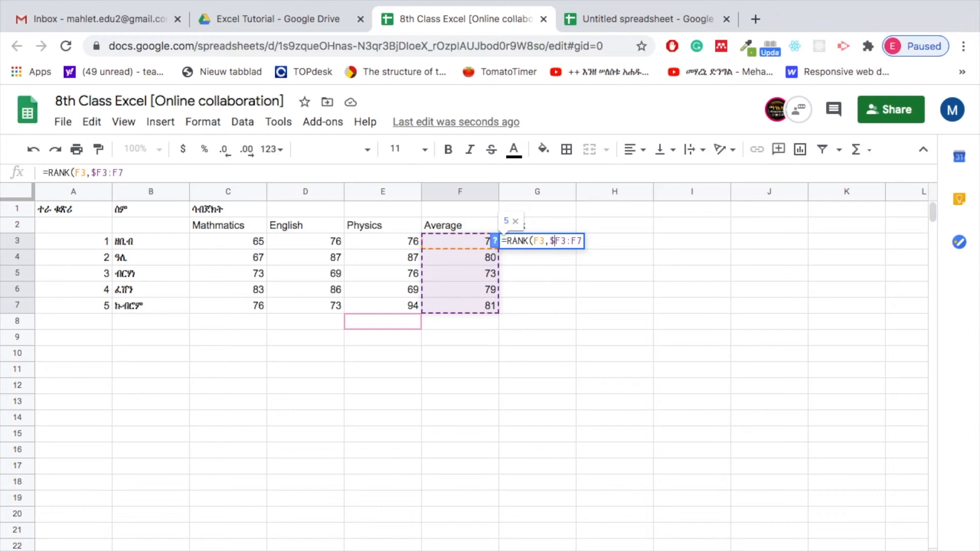
pyautogui.press('Right')
pyautogui.write('$F')
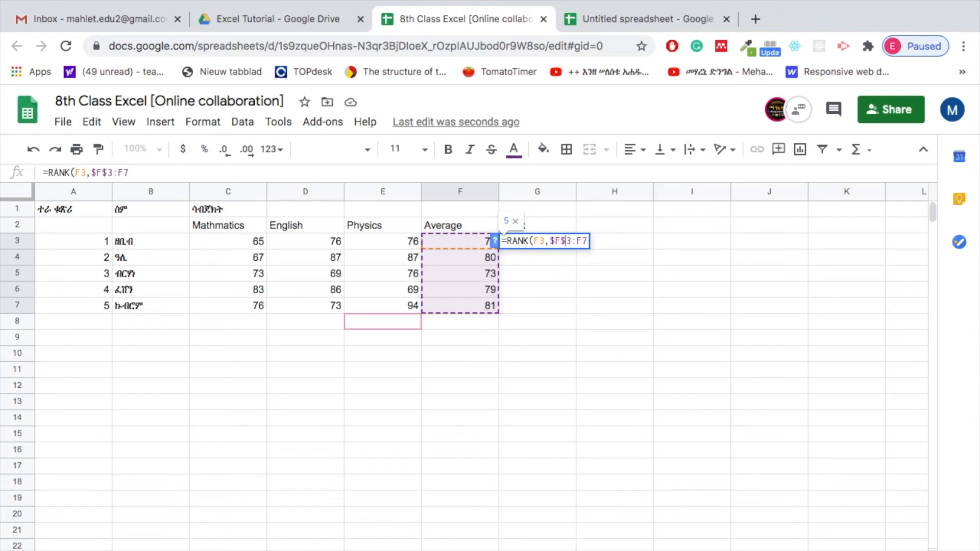
pyautogui.write('$')
pyautogui.press('Right')
pyautogui.write('$')
pyautogui.write(')')
pyautogui.press('Return')
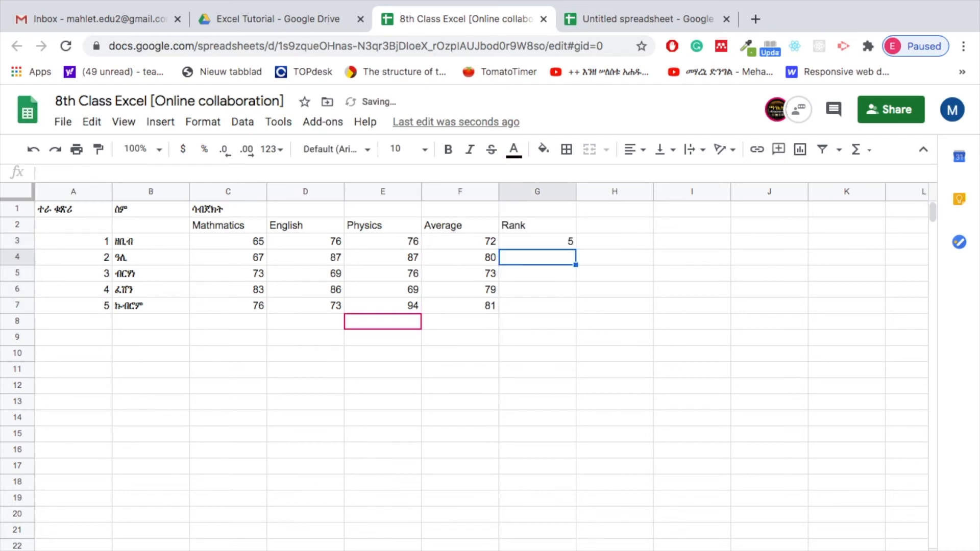
# Fill the rank formula from G3 down through G7 and check the copied formulas in G4 and G6
pyautogui.click(536, 243)
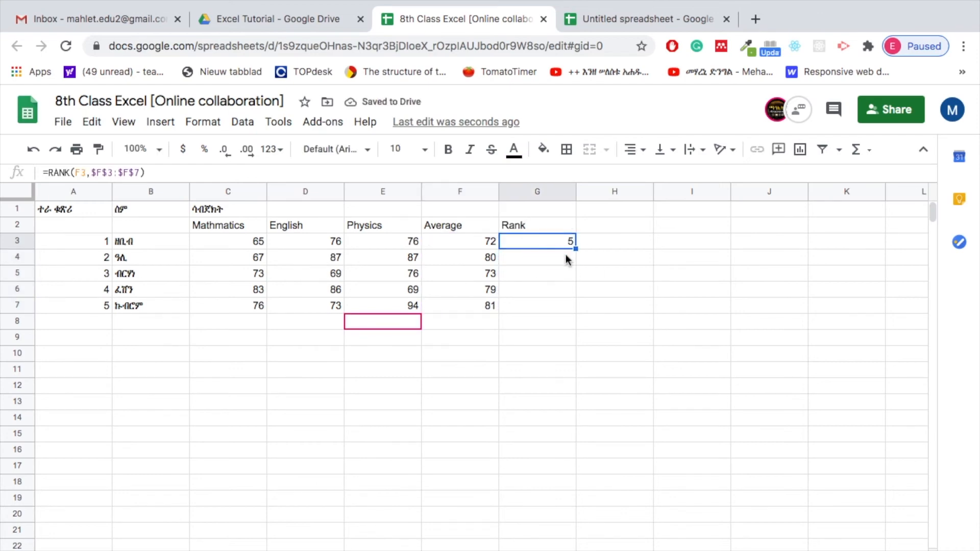
pyautogui.moveTo(577, 250); pyautogui.dragTo(573, 304)
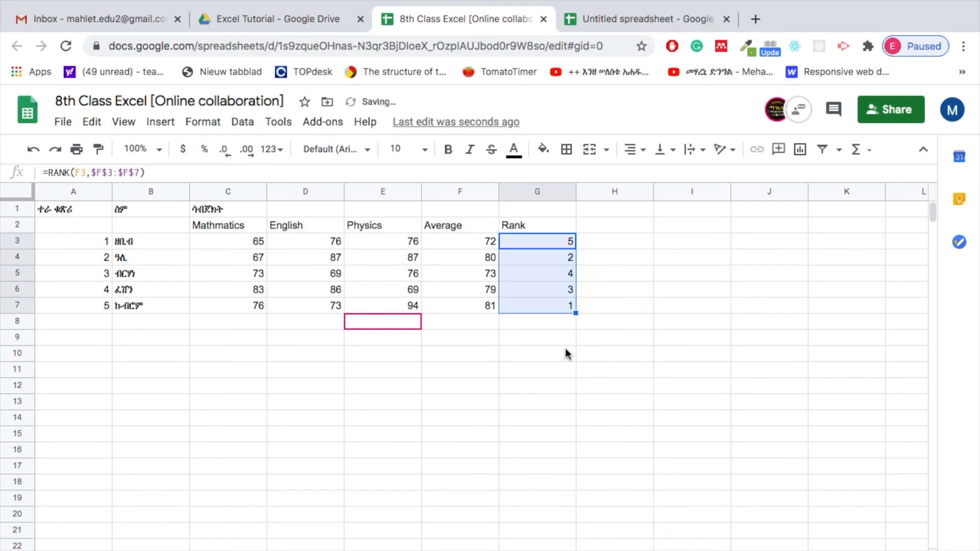
pyautogui.click(570, 334)
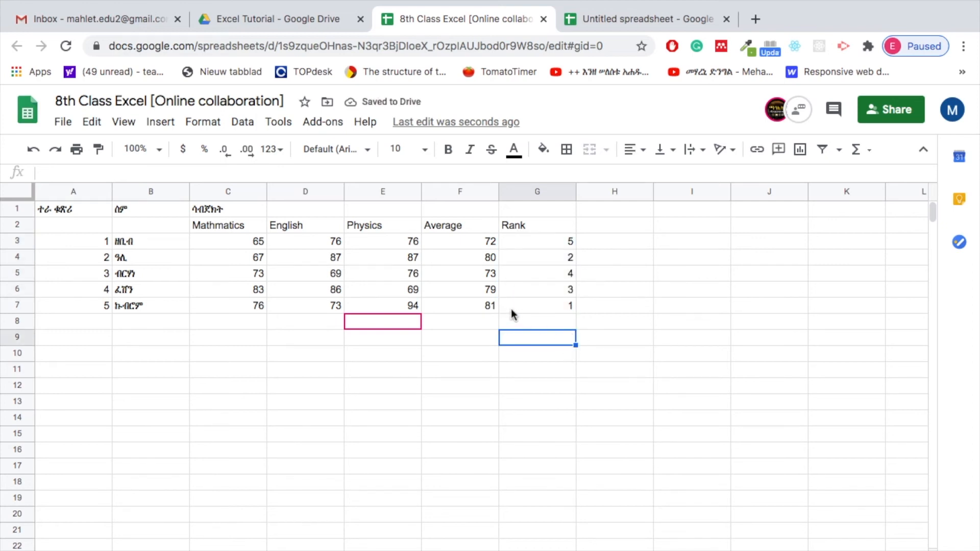
pyautogui.click(510, 308)
pyautogui.click(554, 259)
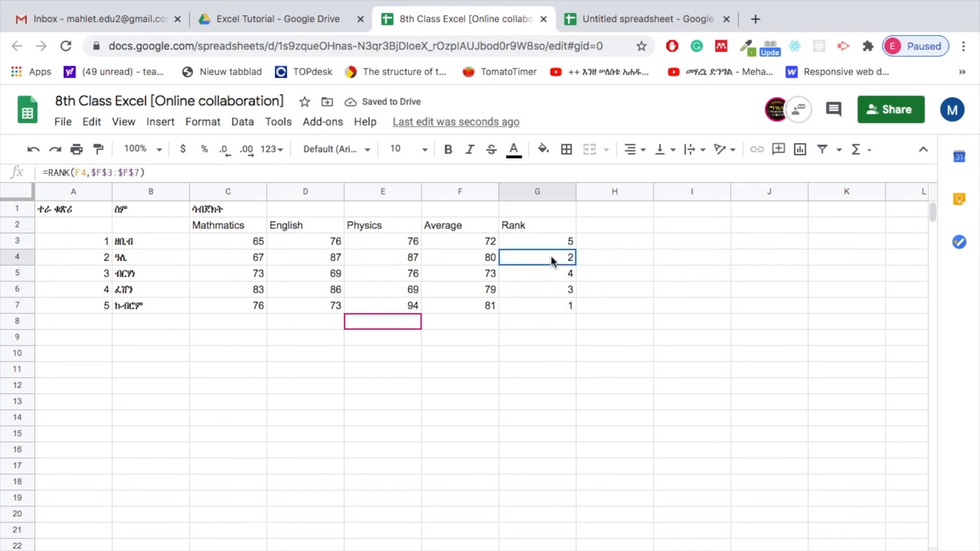
pyautogui.click(540, 290)
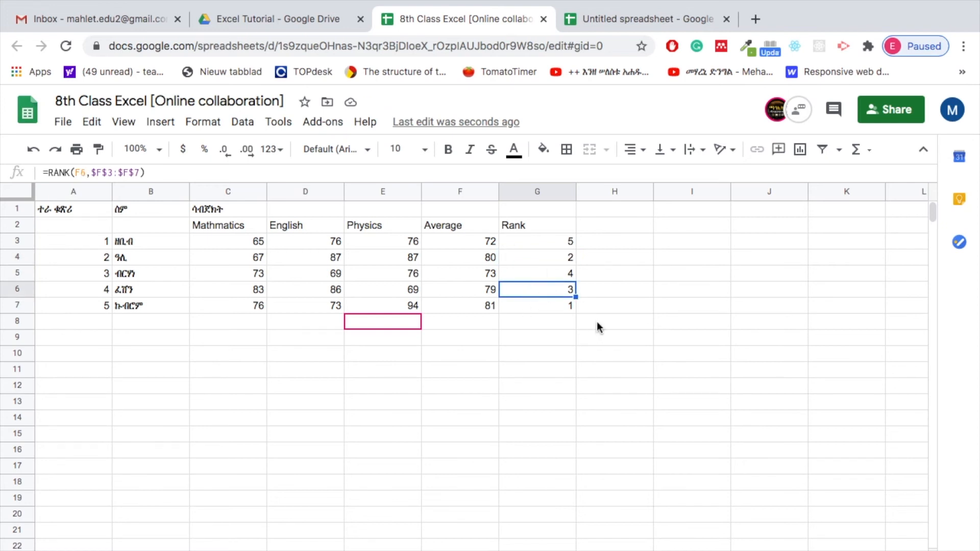
pyautogui.click(541, 345)
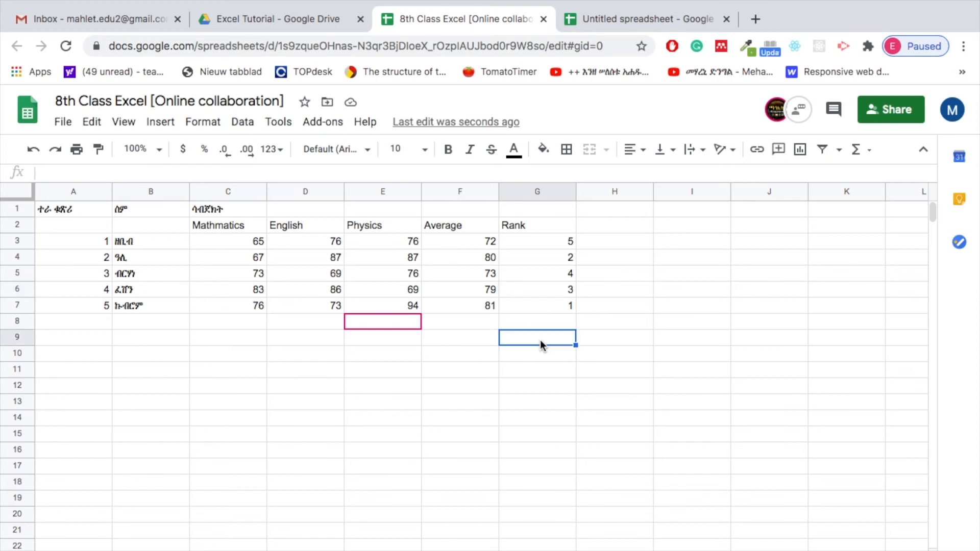
# Make the header rows A1:G2 bold and set their font size to 12
pyautogui.click(57, 208)
pyautogui.moveTo(68, 210); pyautogui.dragTo(531, 226)
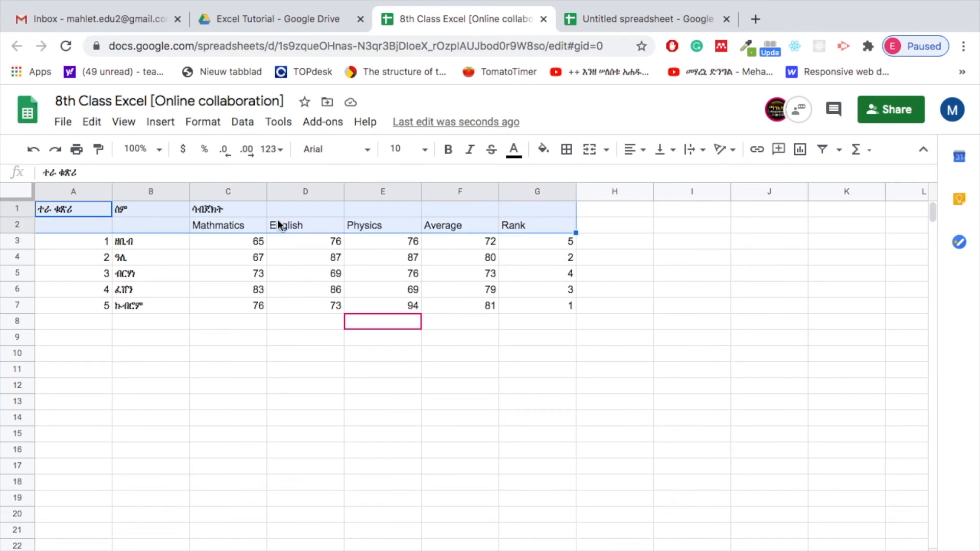
pyautogui.click(448, 149)
pyautogui.click(425, 149)
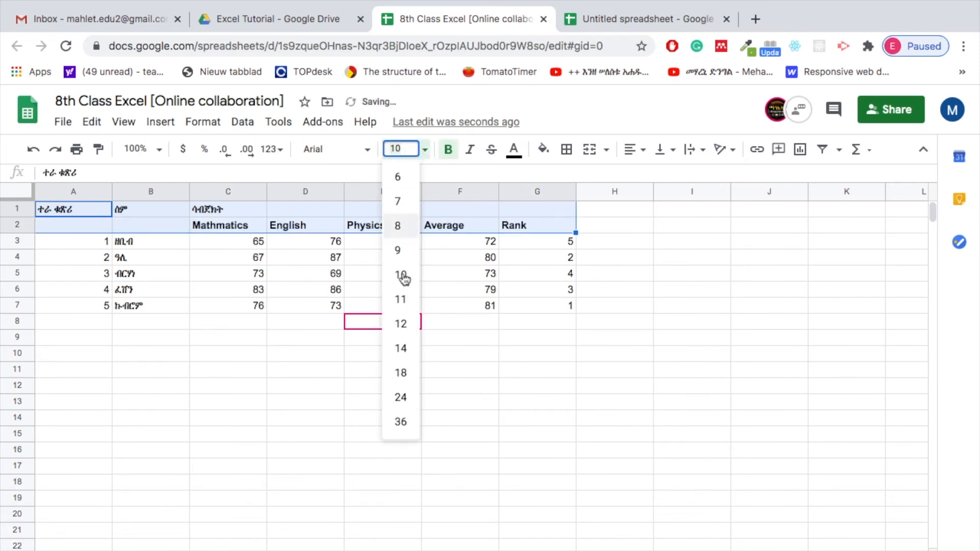
pyautogui.click(403, 324)
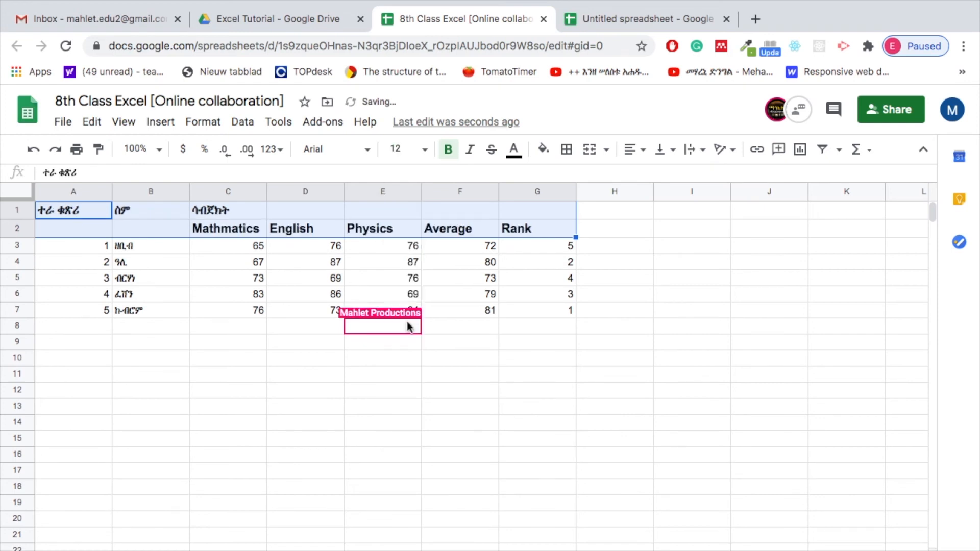
pyautogui.click(305, 326)
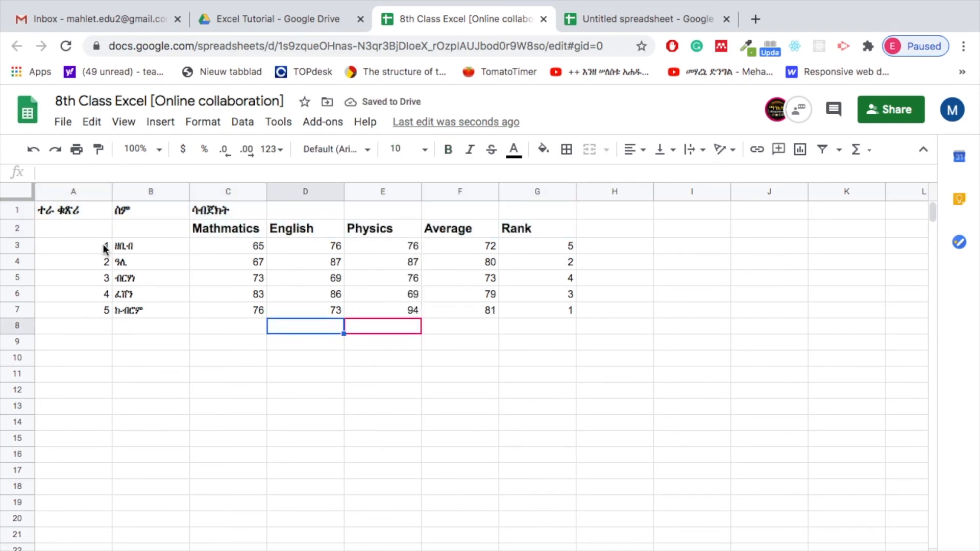
# Apply alternating colors to A1:G7 using the default purple style with a header
pyautogui.moveTo(76, 210); pyautogui.dragTo(568, 317)
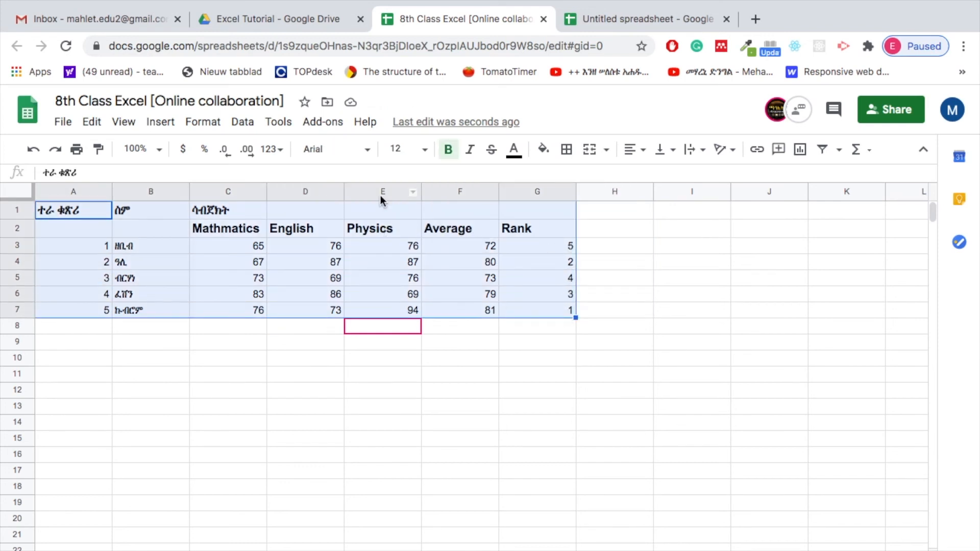
pyautogui.click(203, 124)
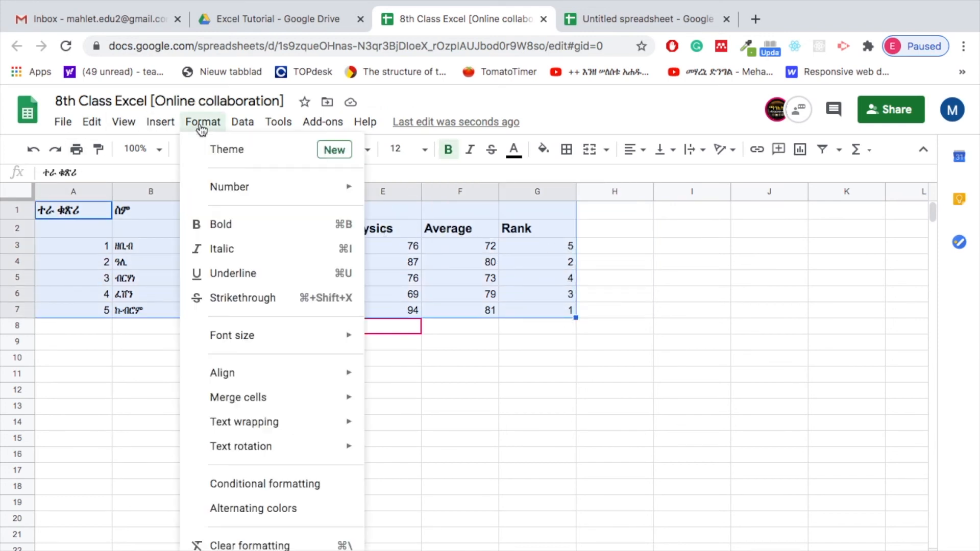
pyautogui.click(240, 511)
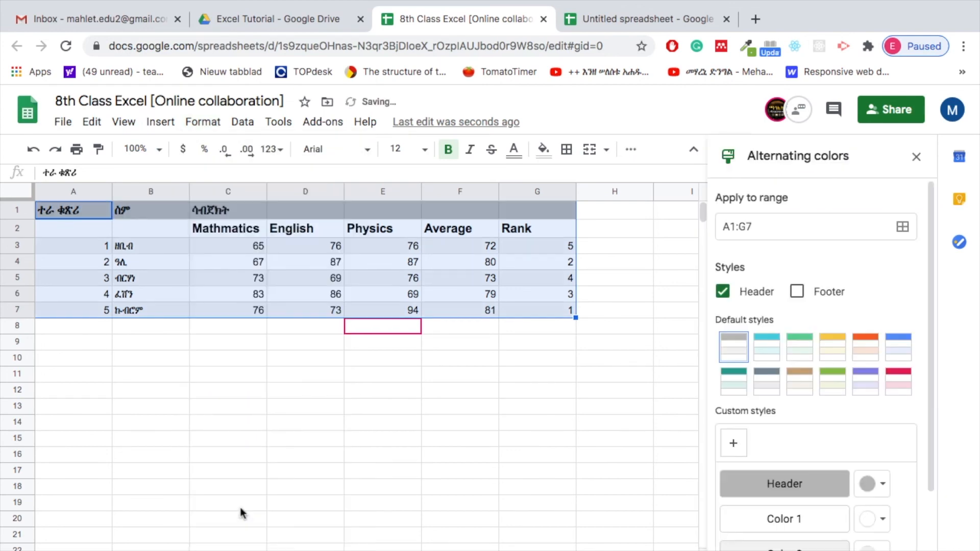
pyautogui.click(867, 387)
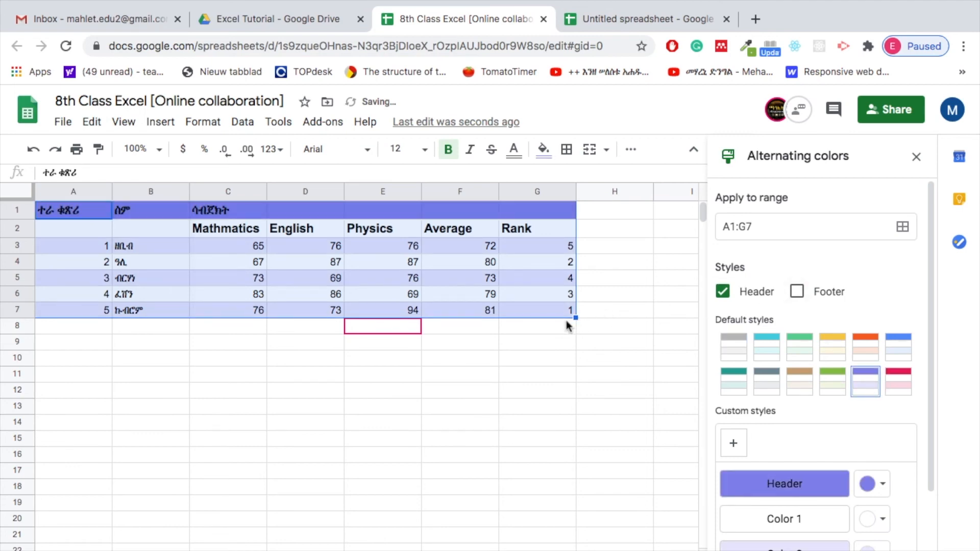
pyautogui.scroll(-2, 868, 518)
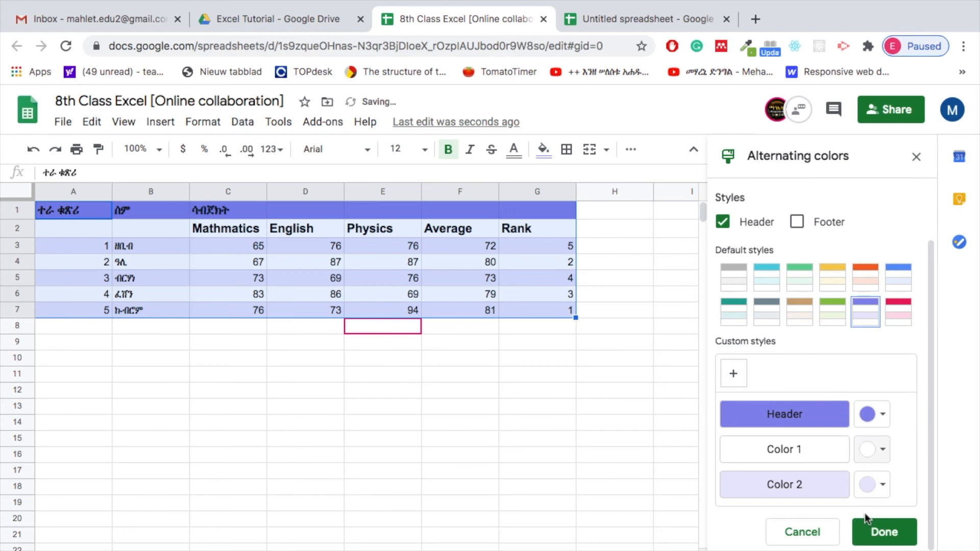
pyautogui.click(885, 532)
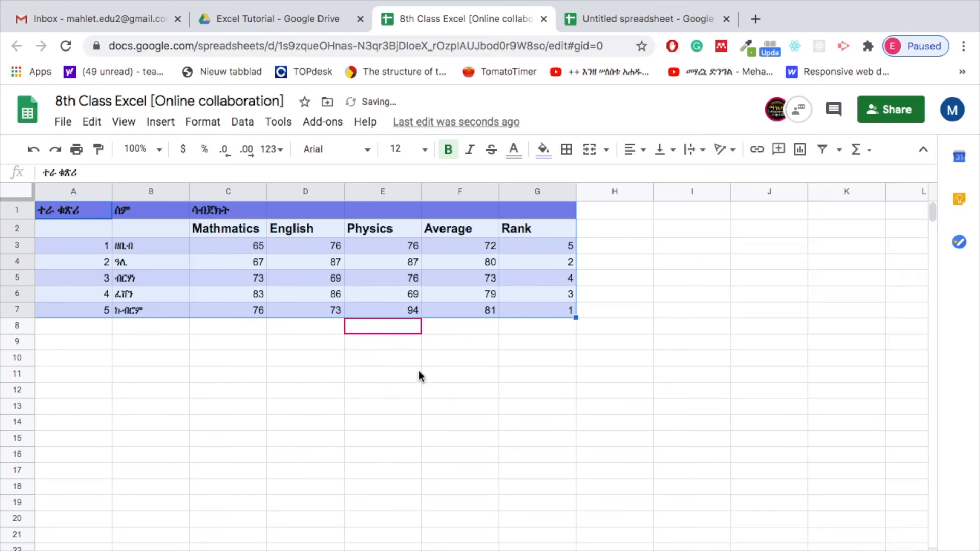
pyautogui.click(418, 371)
# Merge the subject header cells C1:E1 into a single cell and center its text horizontally
pyautogui.click(280, 213)
pyautogui.moveTo(241, 211); pyautogui.dragTo(399, 210)
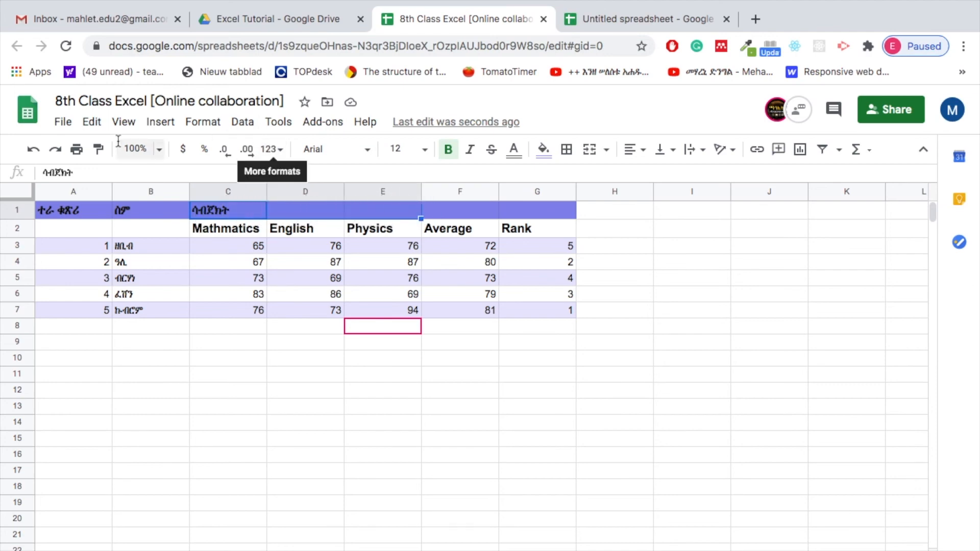
pyautogui.click(203, 123)
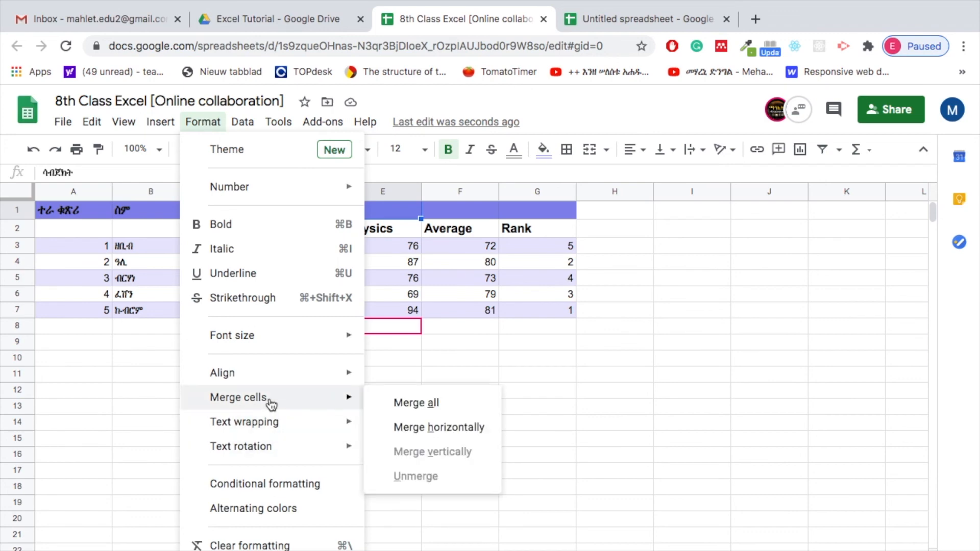
pyautogui.click(410, 403)
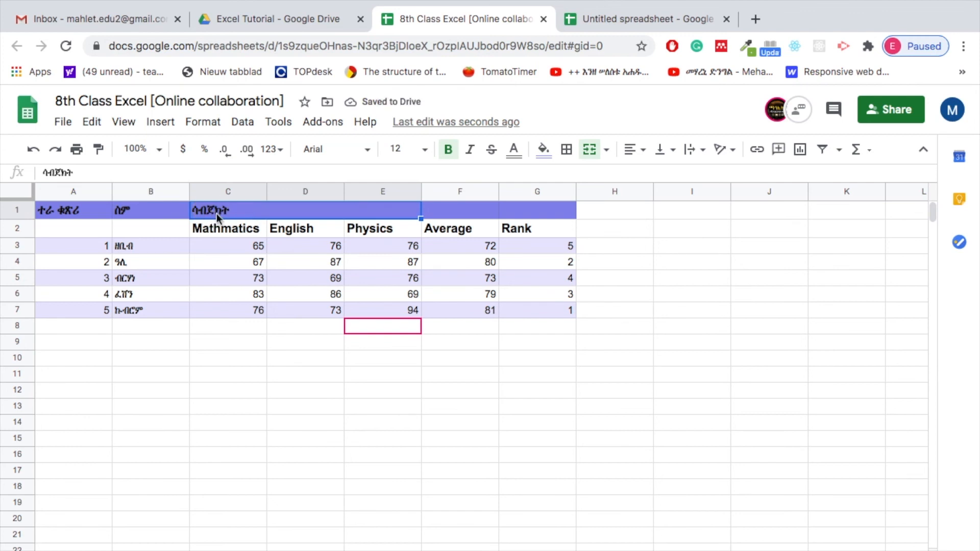
pyautogui.click(646, 152)
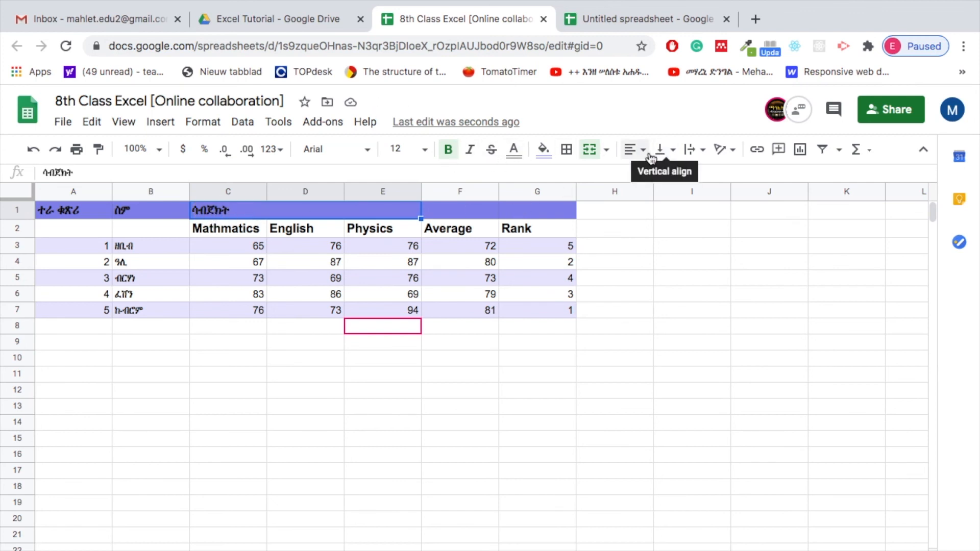
pyautogui.click(652, 176)
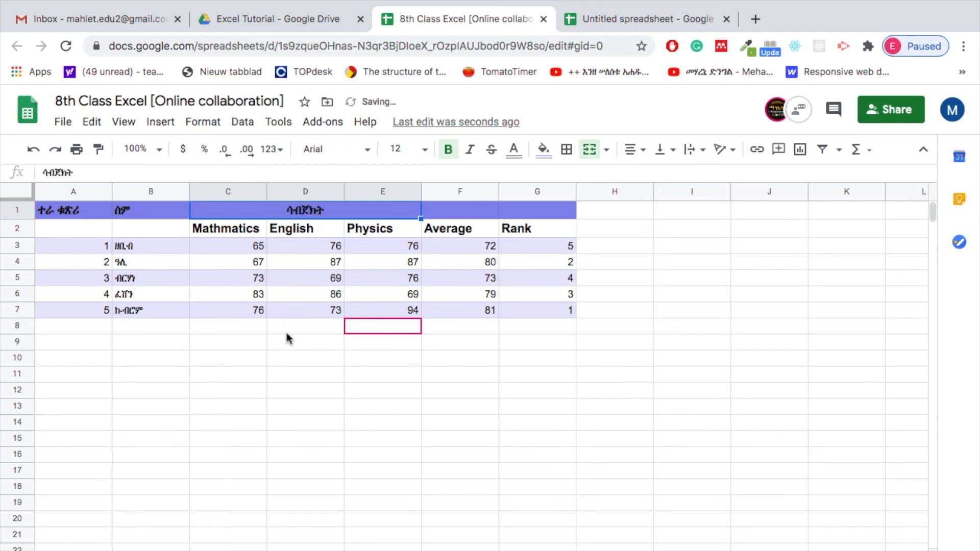
pyautogui.click(314, 359)
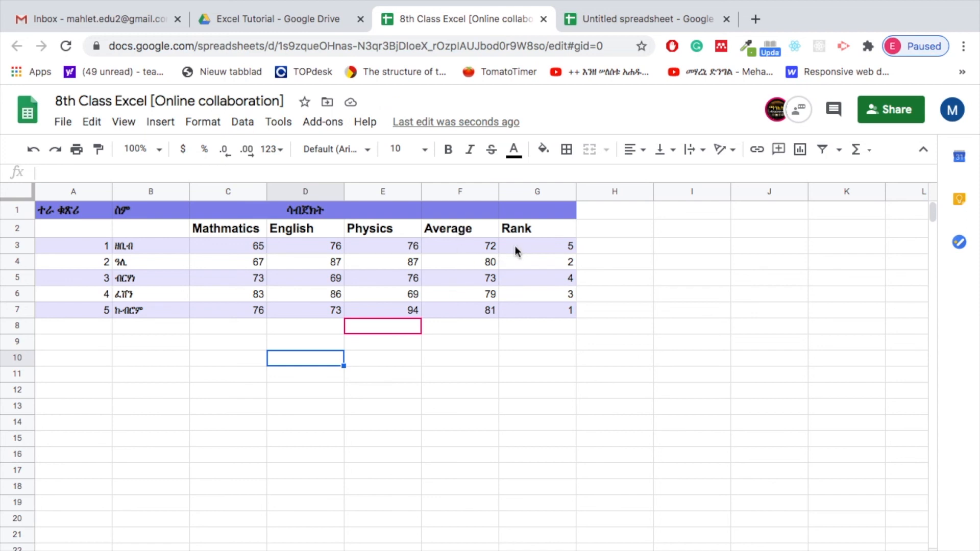
pyautogui.click(401, 456)
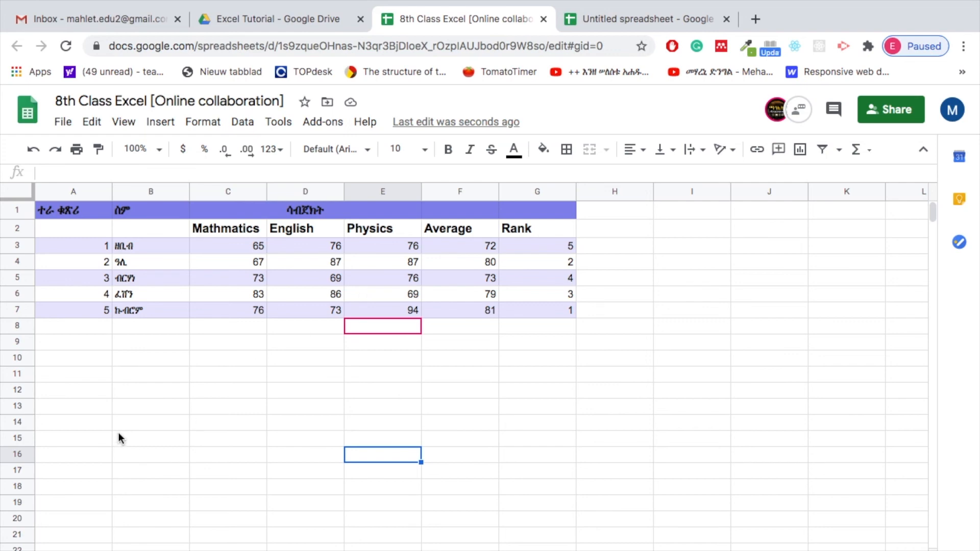
pyautogui.click(222, 349)
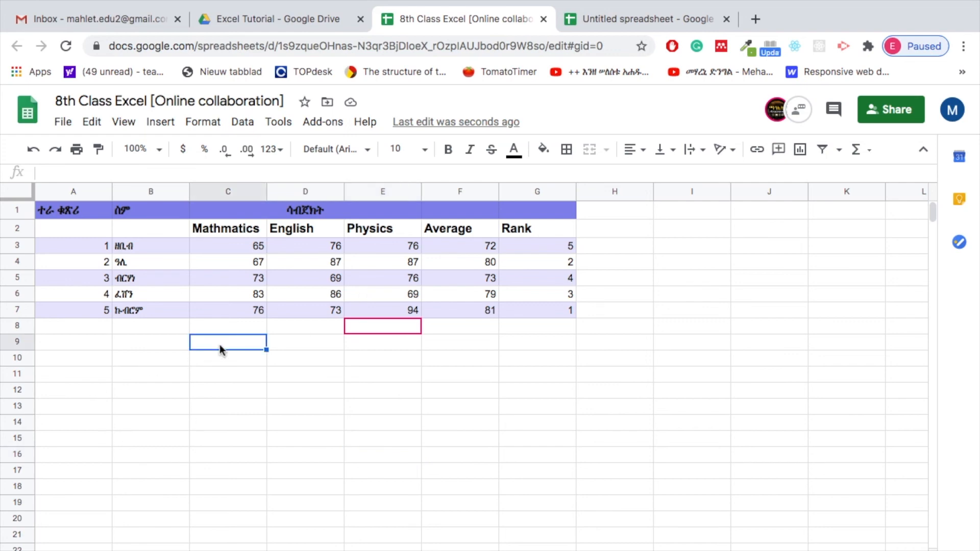